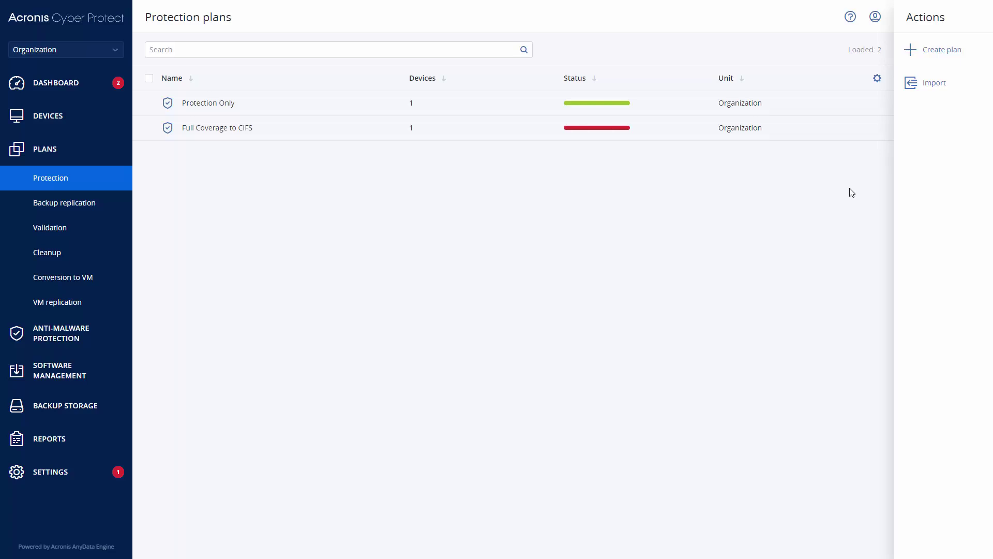
- Create a new protection plan, keep Entire machine as the backup source, and switch the Backup module off
left_click(929, 55)
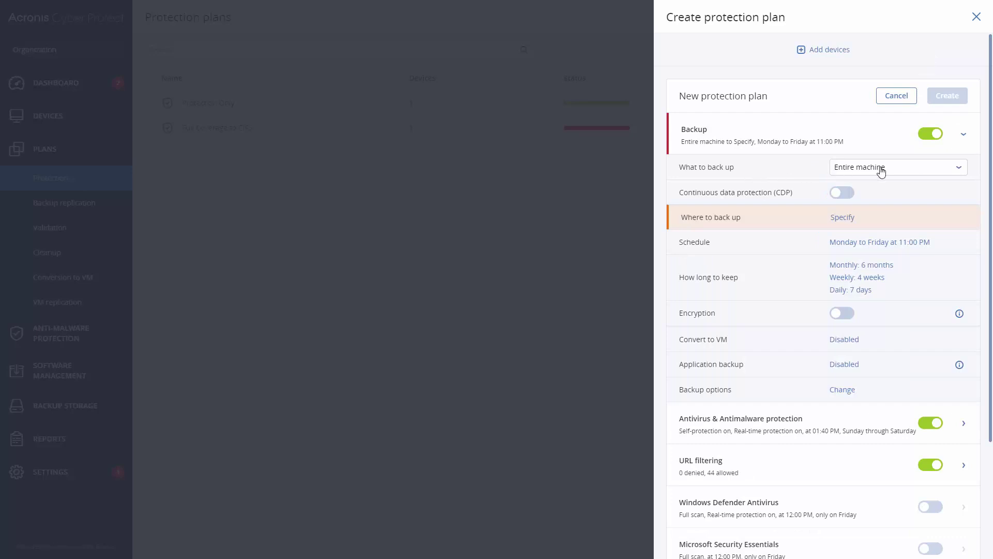
left_click(924, 169)
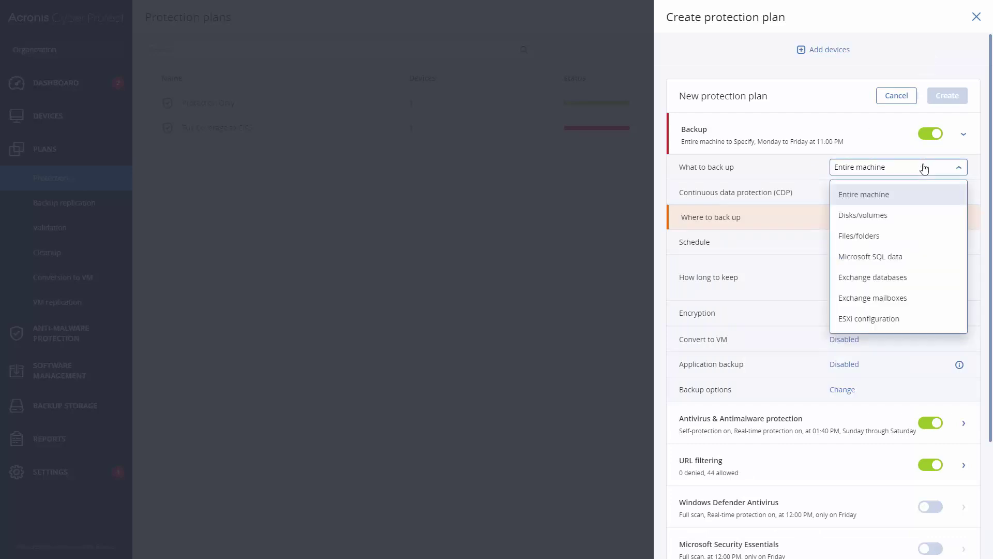
left_click(925, 168)
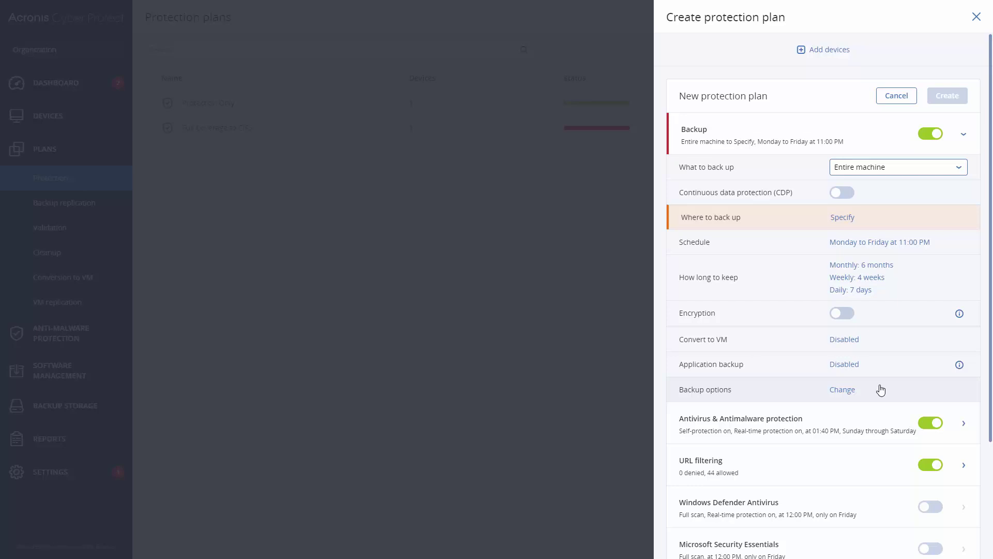
scroll(922, 349, "down", 3)
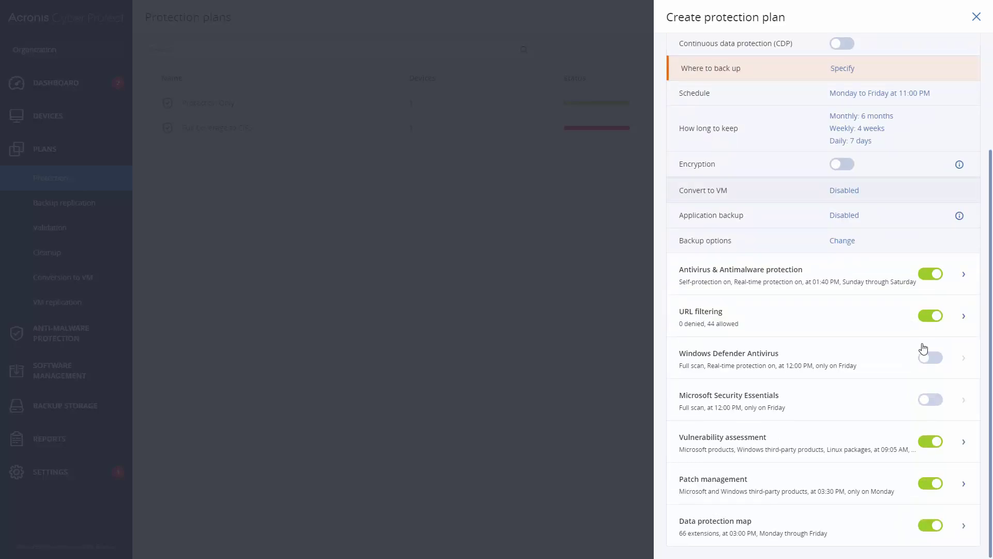
scroll(924, 348, "up", 3)
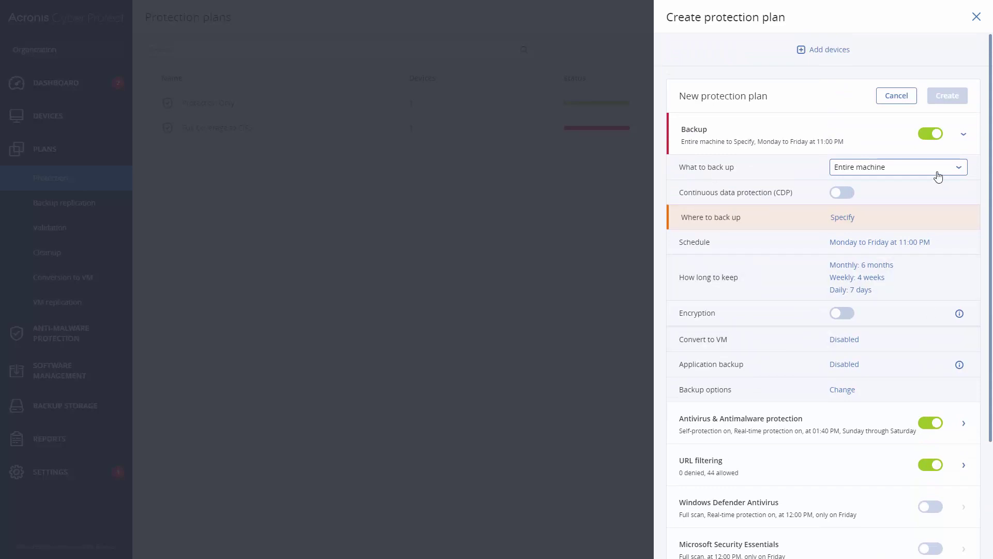
left_click(933, 136)
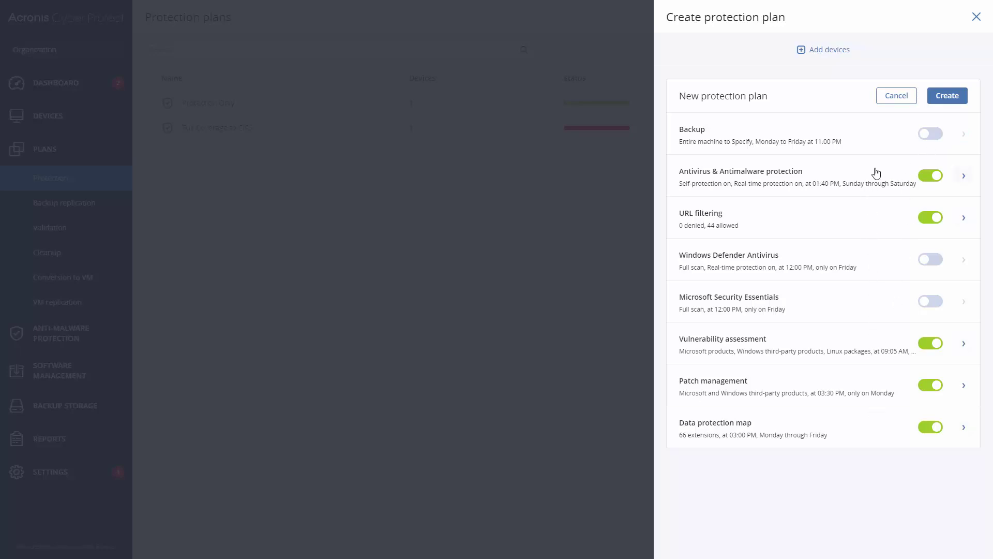
- Zoom the page to 150% and expand Antivirus & Antimalware protection to review its settings
key("ctrl+plus")
key("ctrl+plus")
key("ctrl+plus")
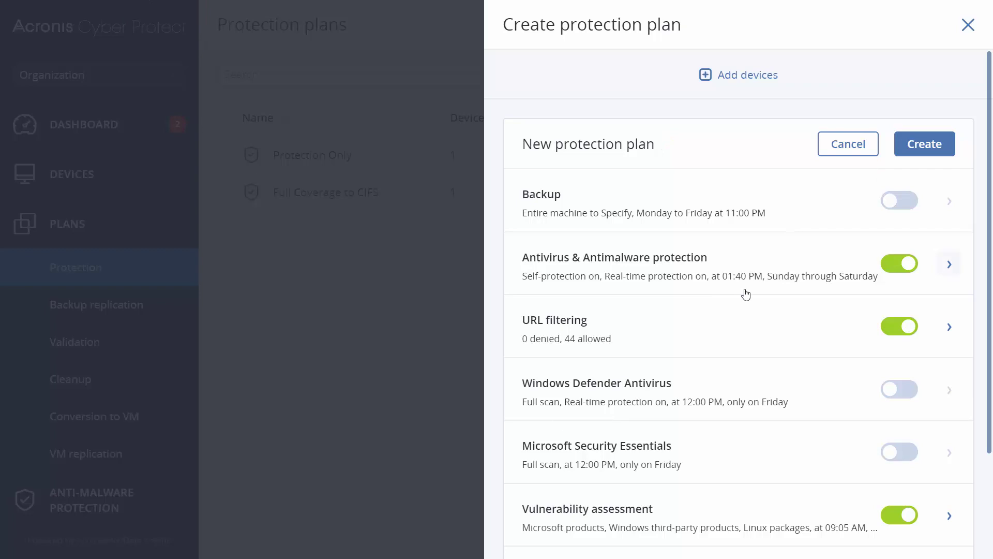
left_click(745, 273)
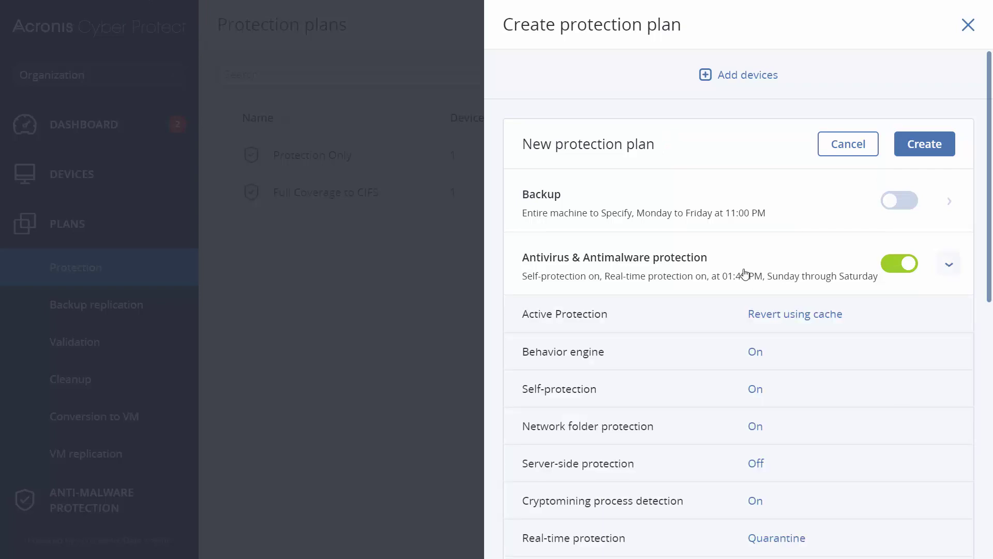
scroll(745, 273, "down", 3)
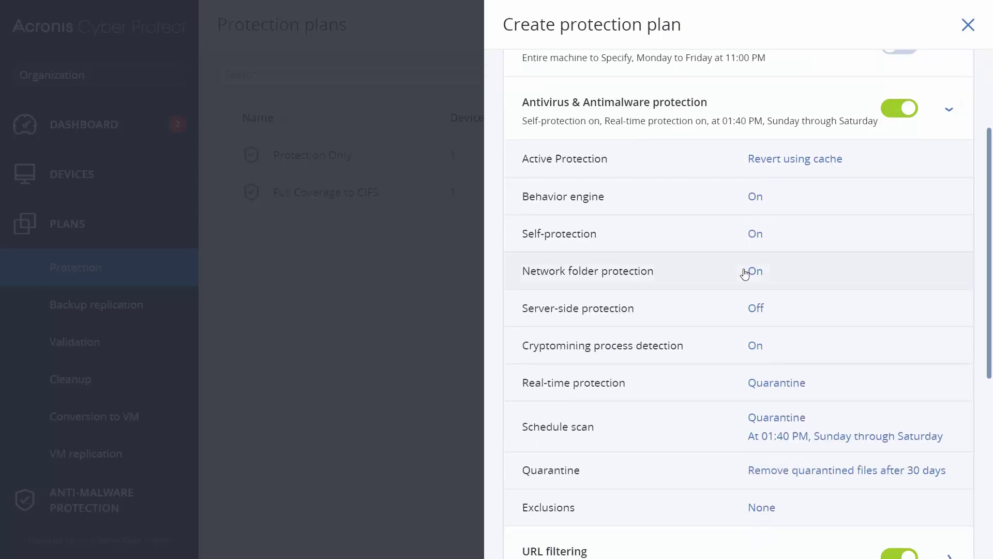
scroll(989, 193, "down", 1)
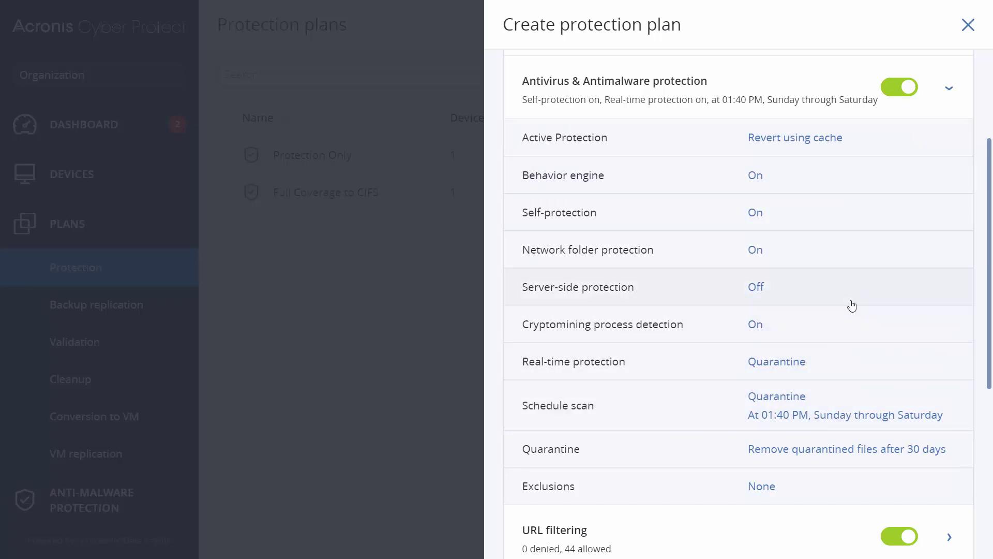
left_click(815, 140)
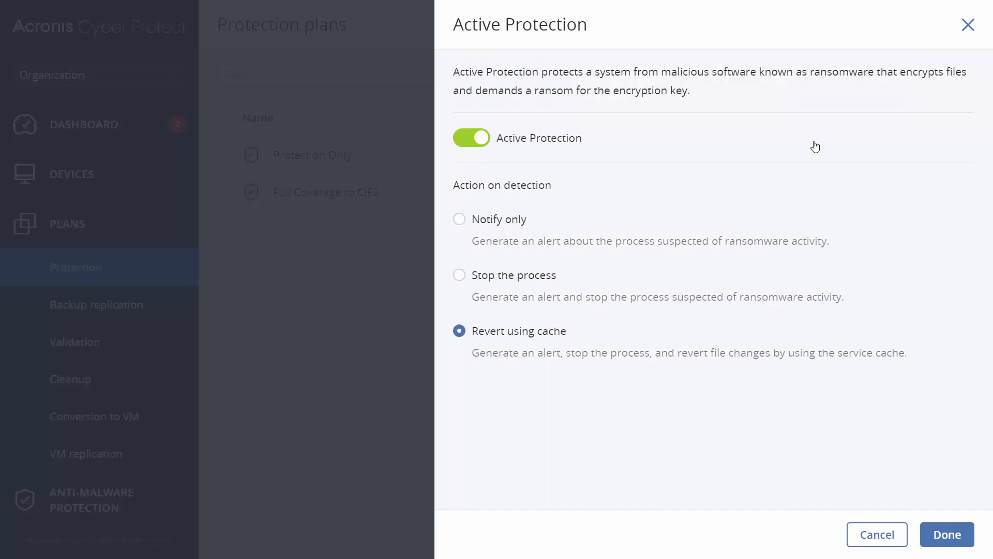
left_click(517, 223)
left_click(517, 280)
left_click(514, 334)
left_click(858, 533)
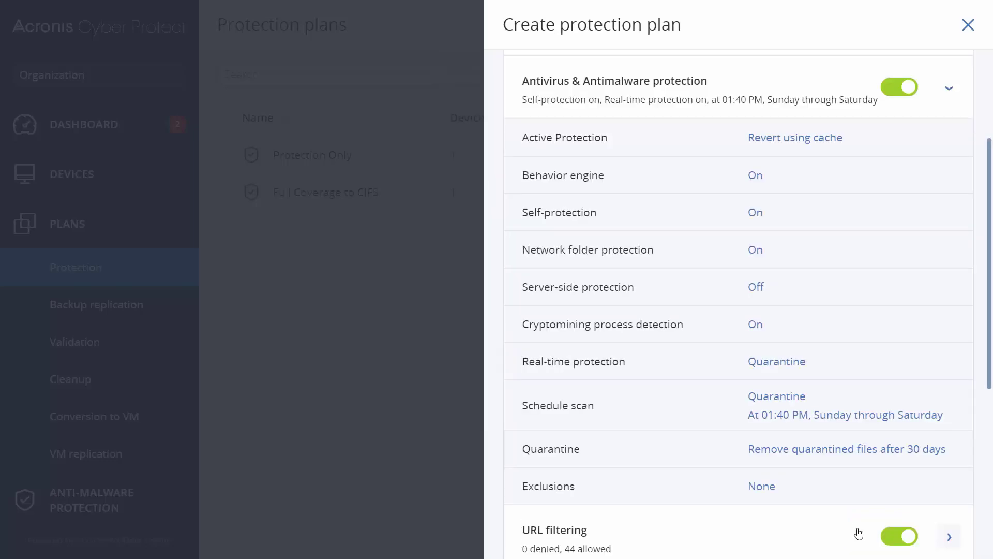
left_click(756, 213)
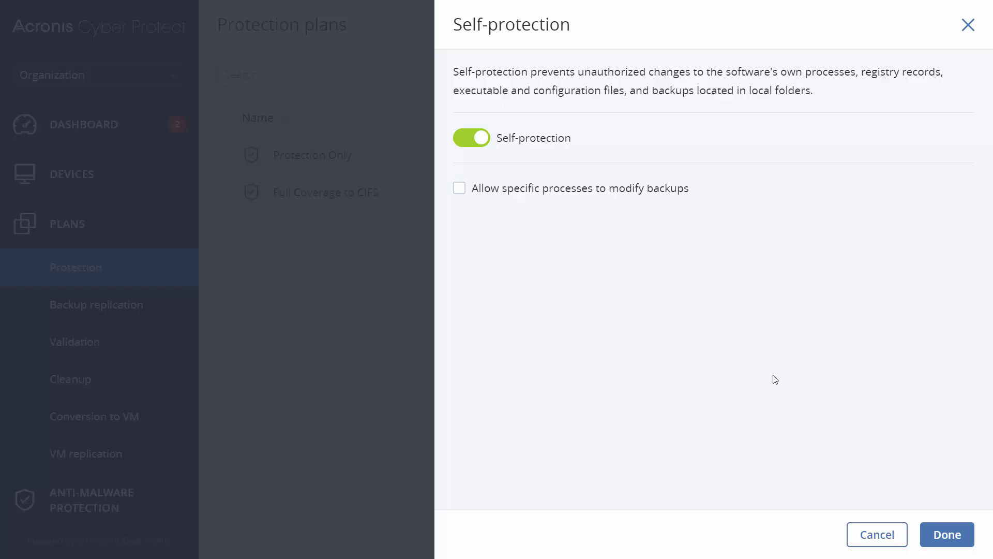
left_click(877, 535)
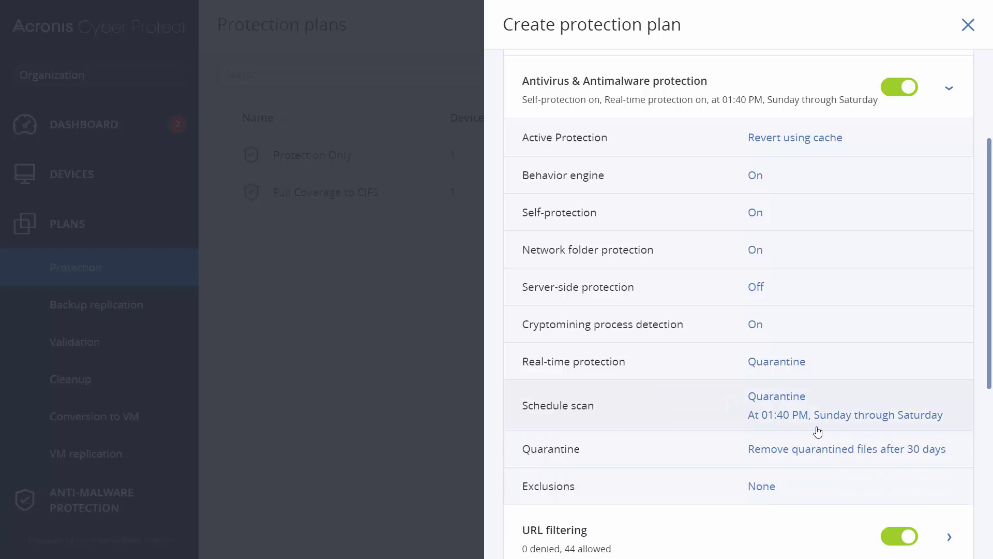
left_click(820, 371)
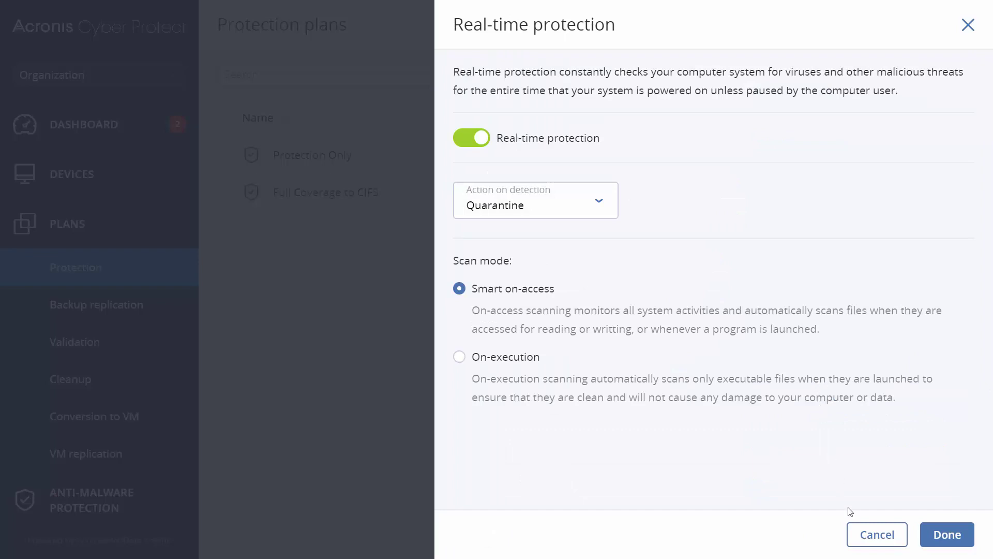
left_click(856, 535)
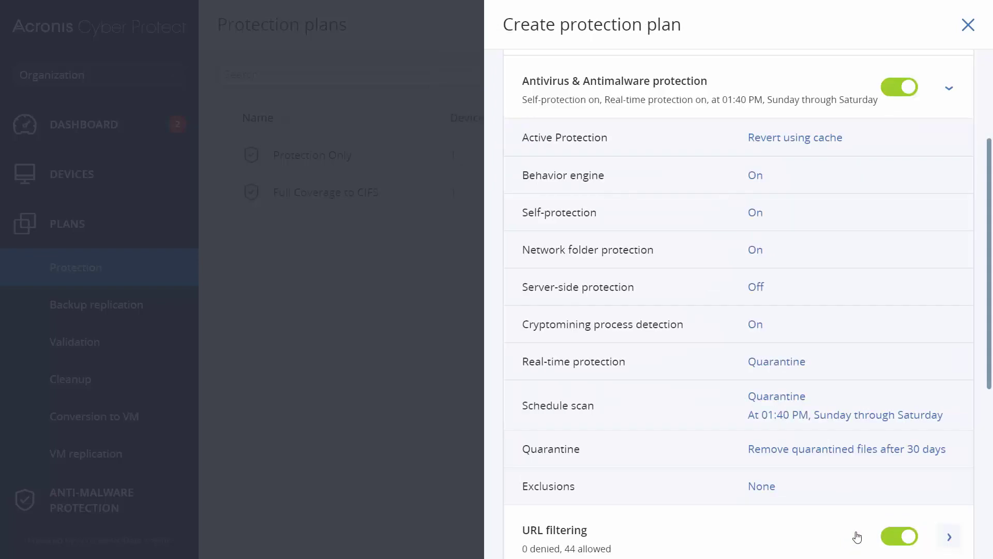
left_click(854, 404)
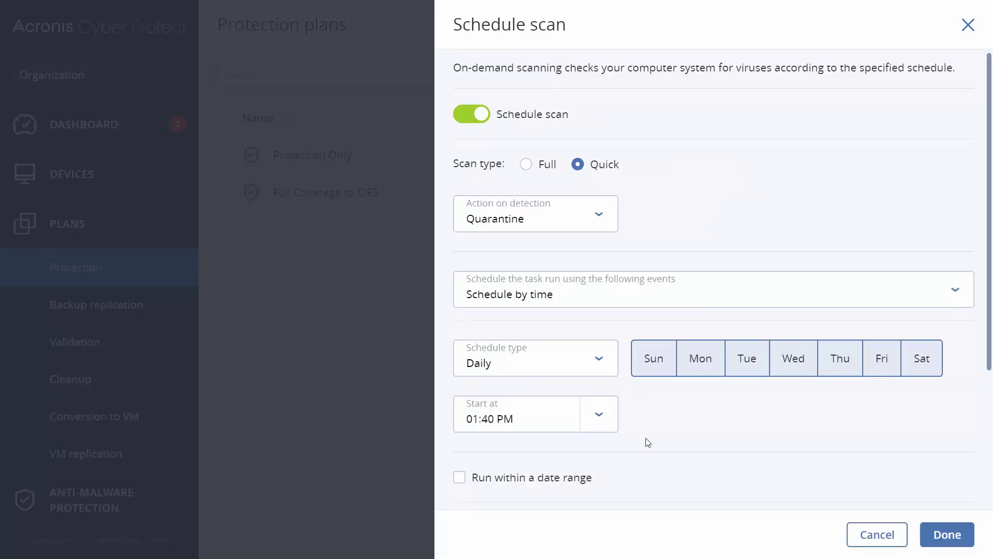
scroll(648, 442, "down", 4)
left_click(570, 461)
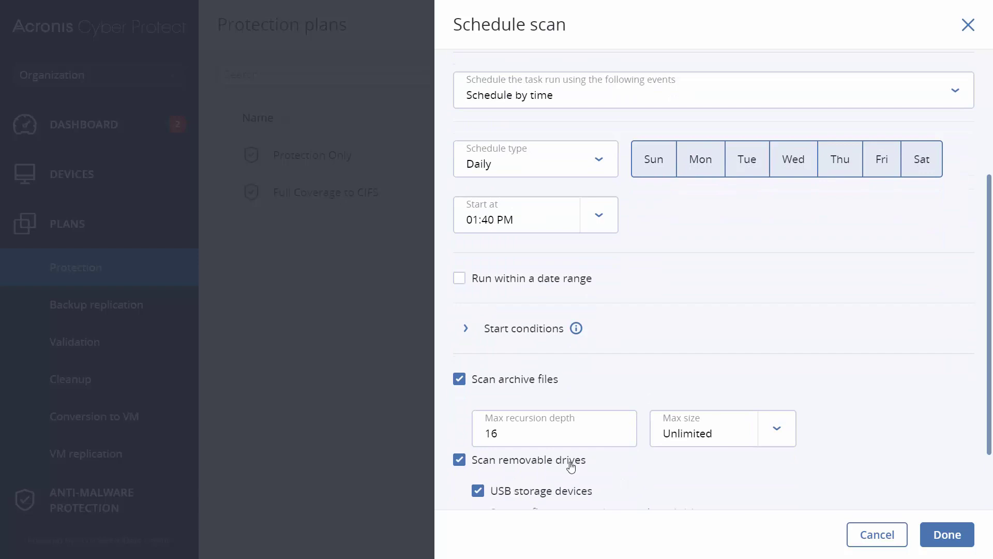
left_click(879, 537)
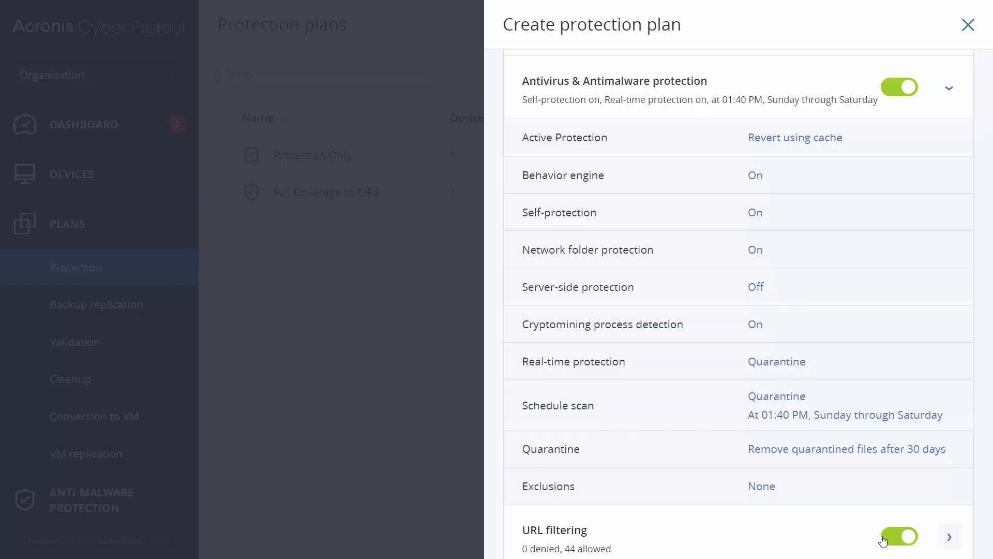
- Collapse the antivirus settings, expand URL filtering, and review Categories to filter without changes
left_click(726, 93)
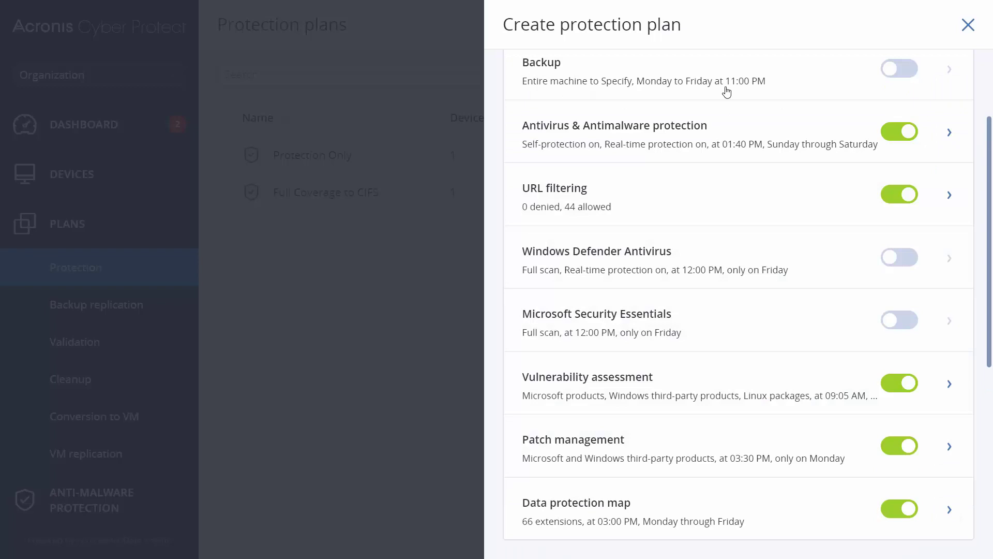
left_click(668, 198)
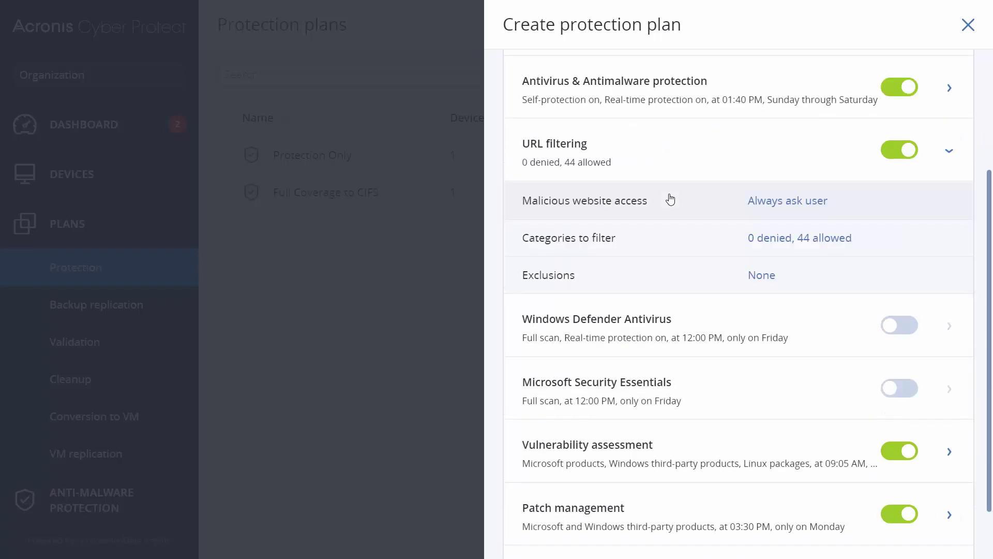
left_click(838, 241)
scroll(834, 251, "down", 3)
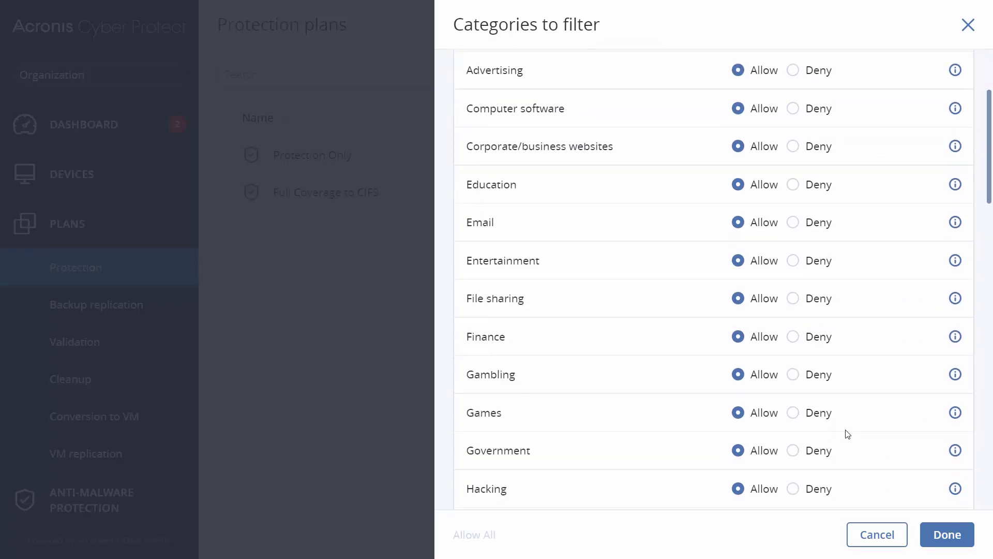
left_click(863, 539)
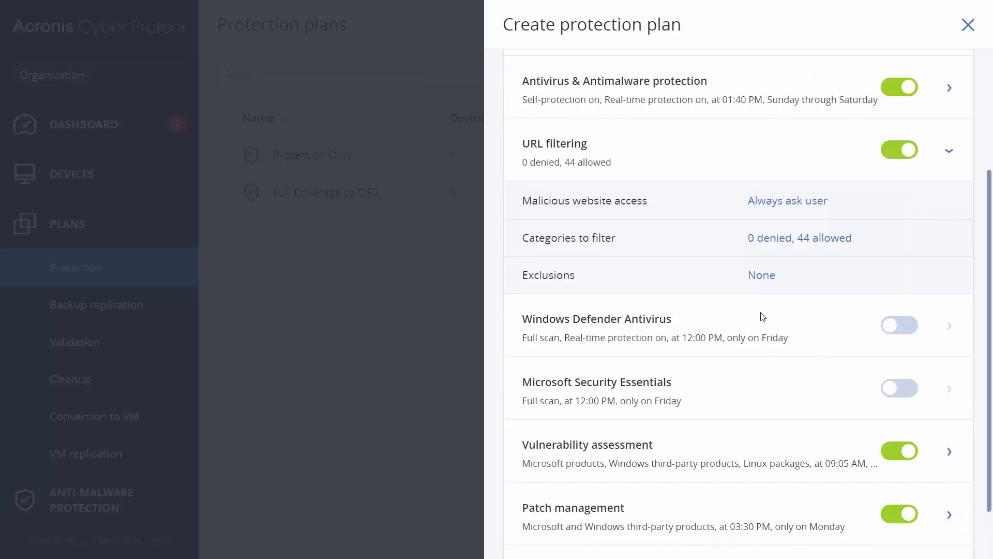
- Review the URL filtering exclusions' Blocked tab and close them unchanged
left_click(762, 278)
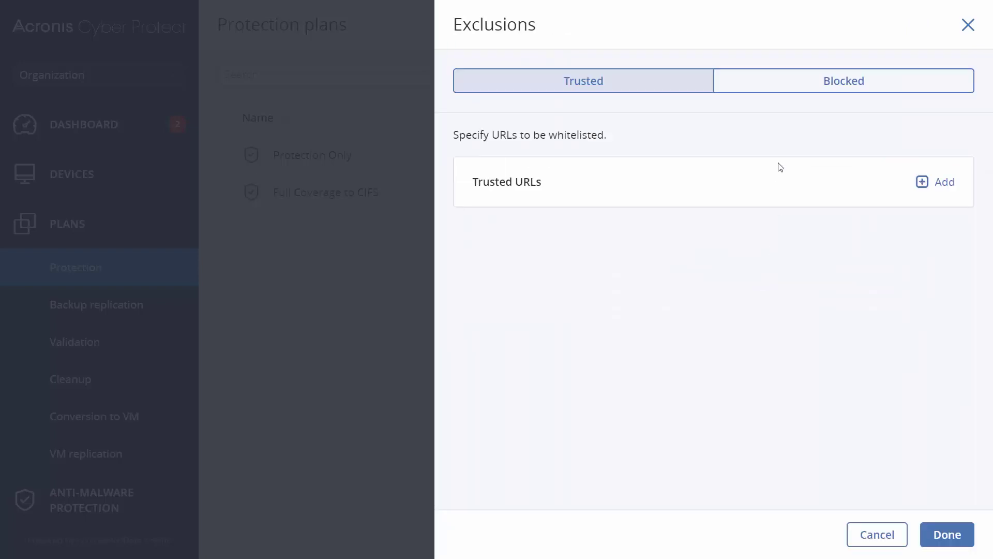
left_click(764, 79)
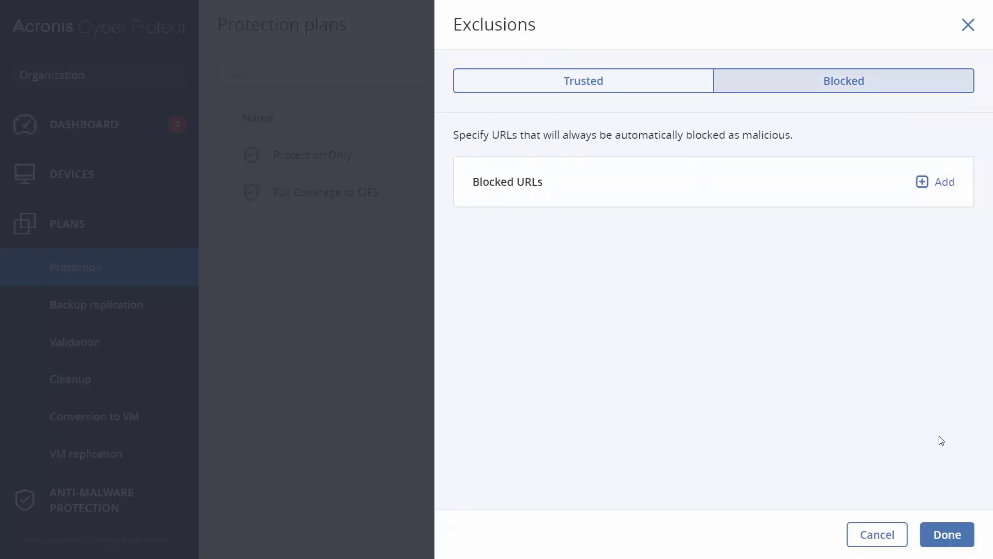
left_click(877, 535)
- Toggle Windows Defender Antivirus on and back off, leaving it disabled
scroll(767, 367, "down", 1)
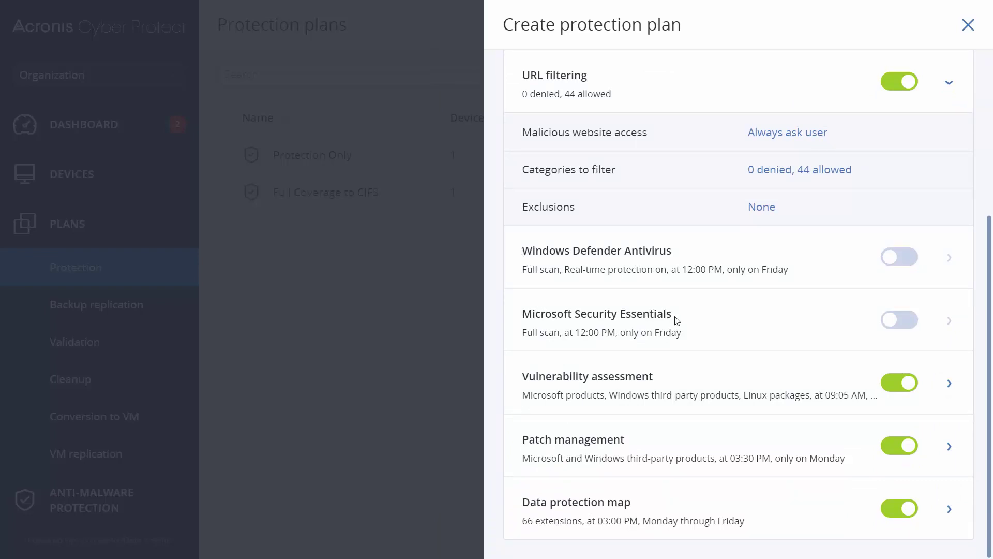
left_click(906, 262)
left_click(895, 263)
left_click(951, 383)
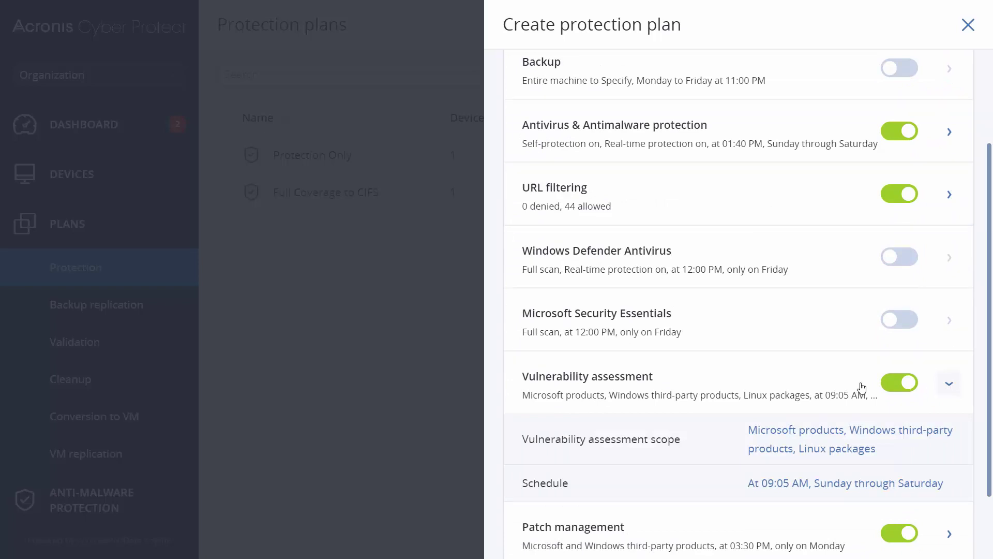
scroll(730, 339, "down", 2)
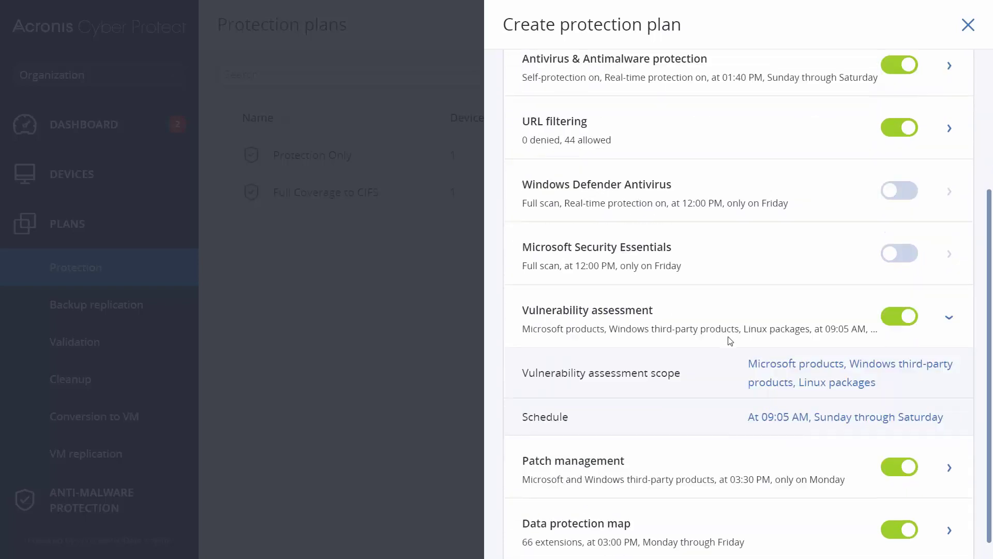
left_click(781, 367)
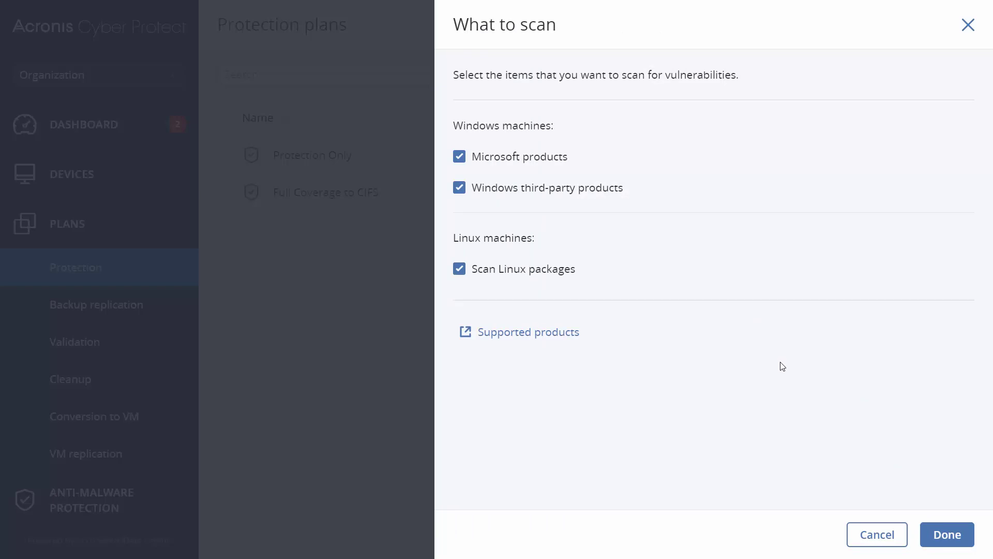
left_click(877, 535)
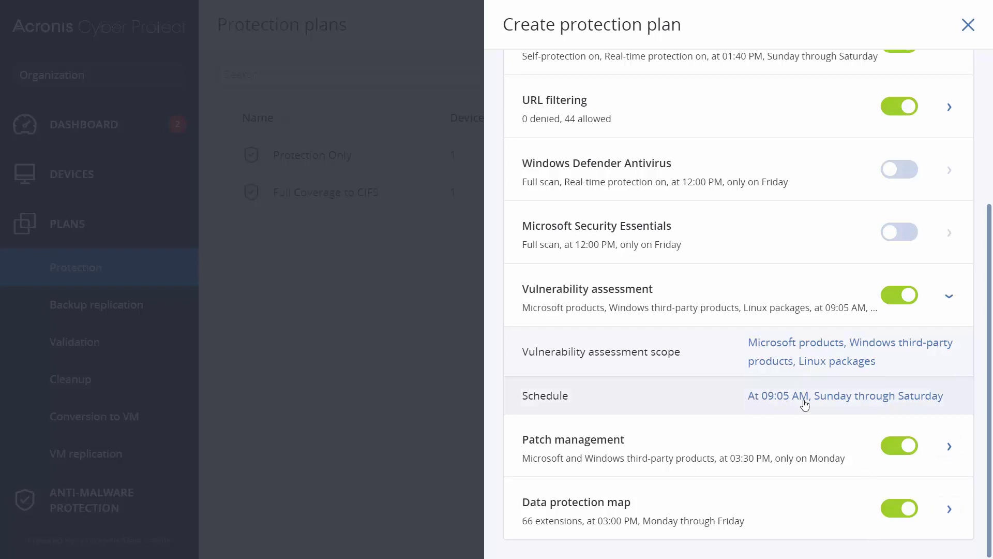
left_click(843, 397)
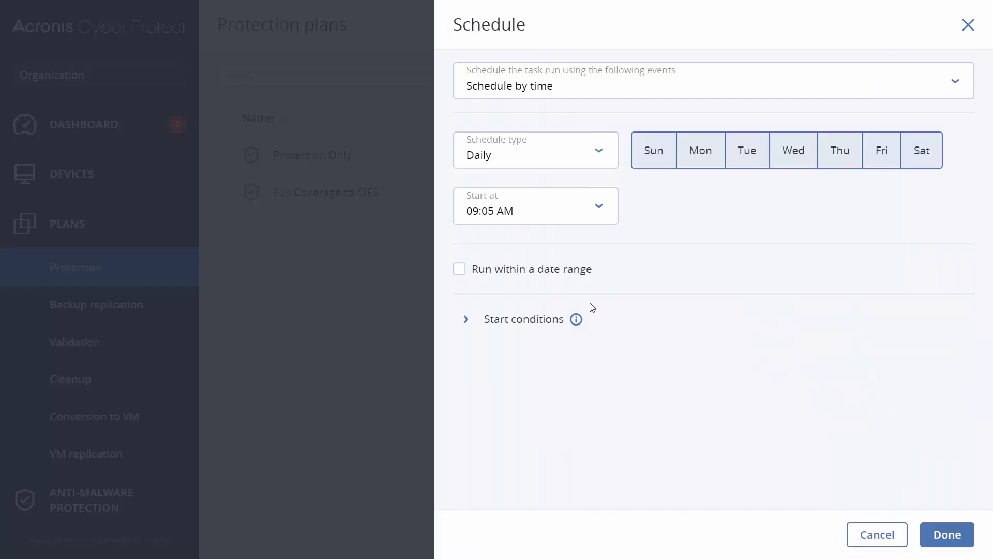
left_click(465, 320)
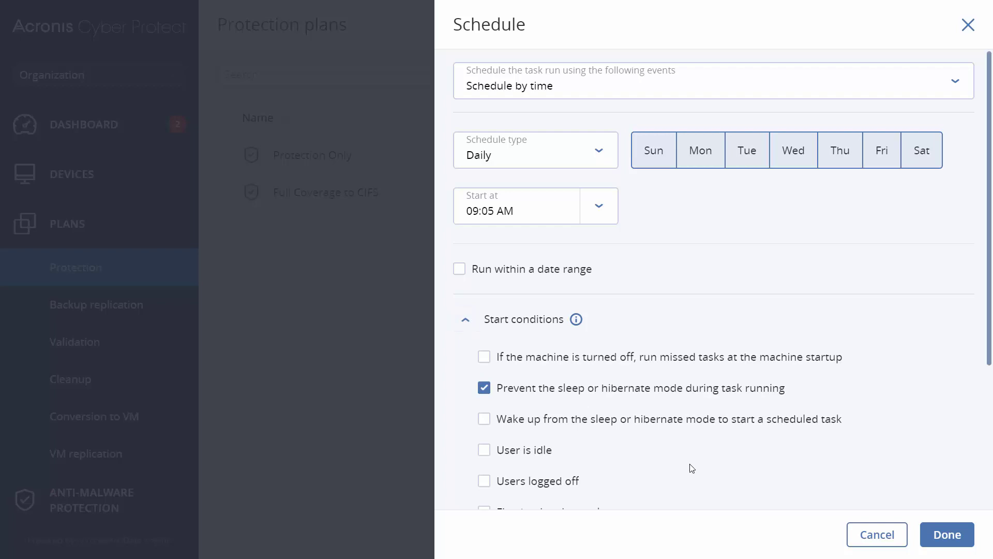
scroll(693, 468, "down", 3)
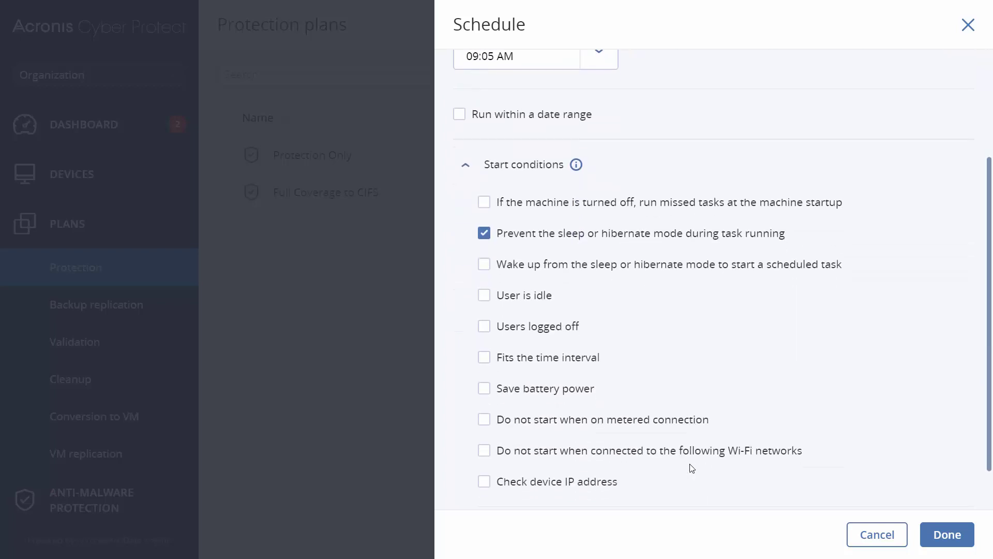
left_click(484, 208)
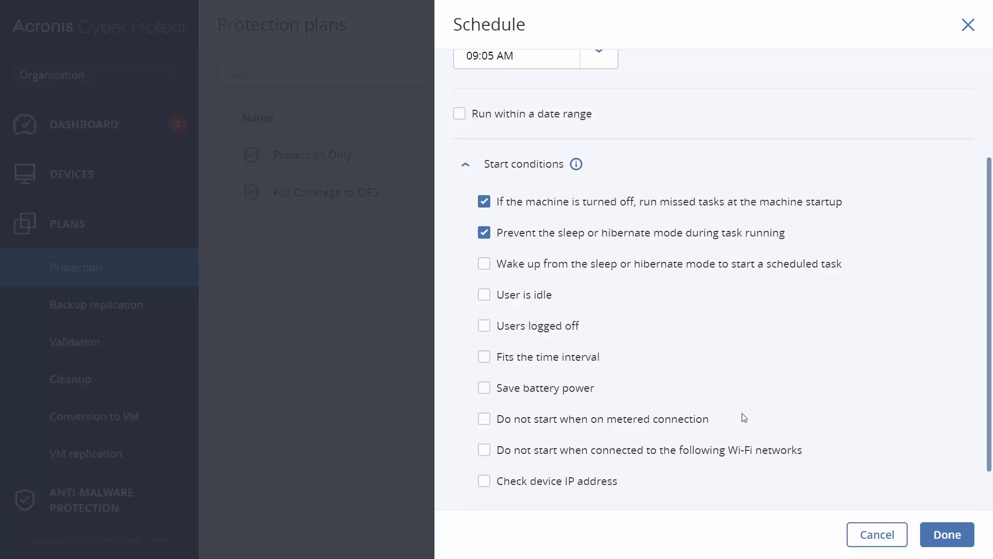
scroll(744, 417, "down", 1)
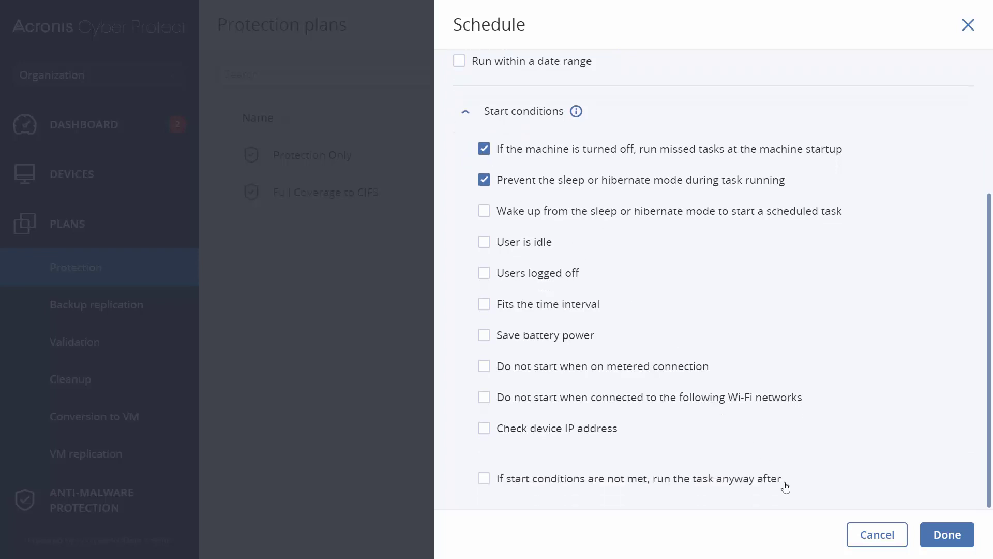
left_click(869, 539)
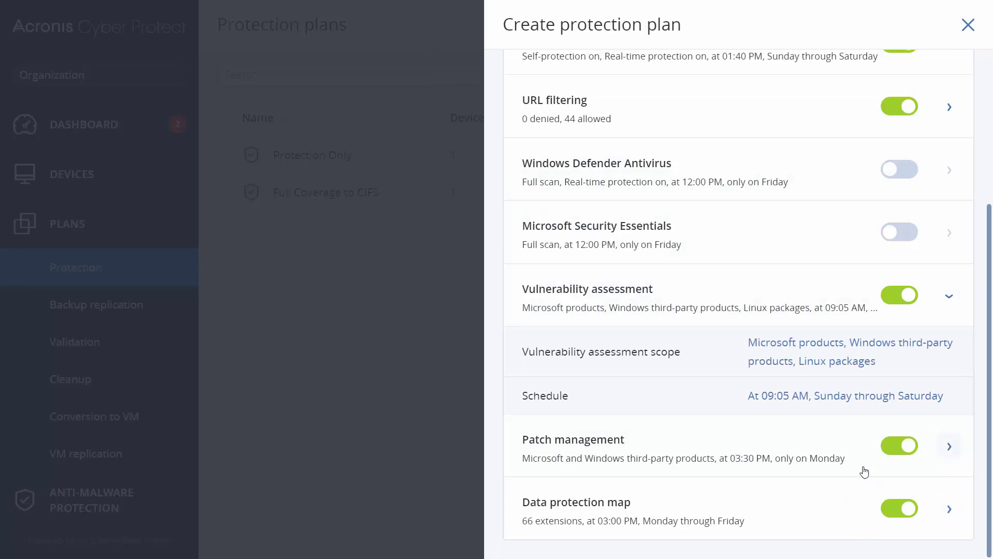
- Expand Patch management and review the third-party update and pre-update backup settings without changes
left_click(842, 446)
scroll(842, 446, "down", 2)
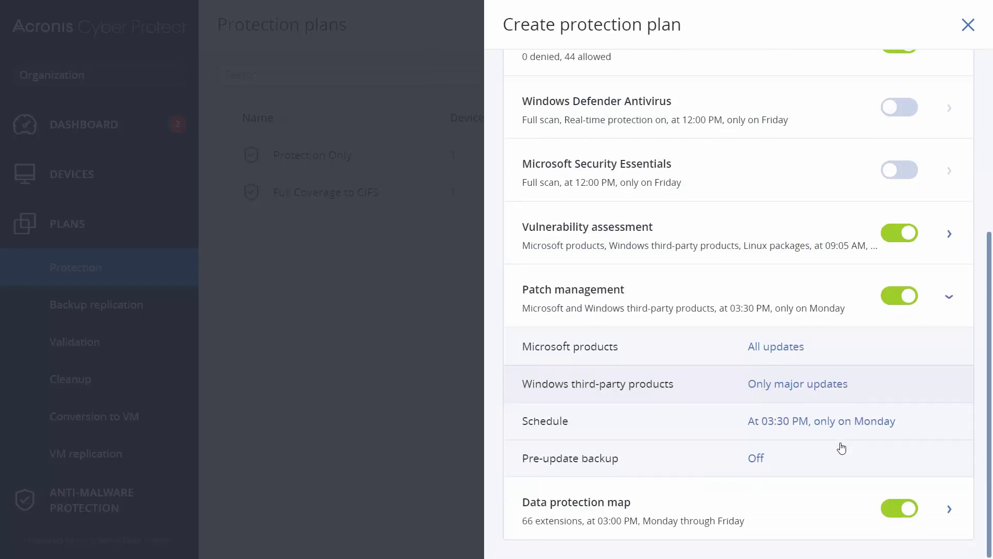
left_click(814, 393)
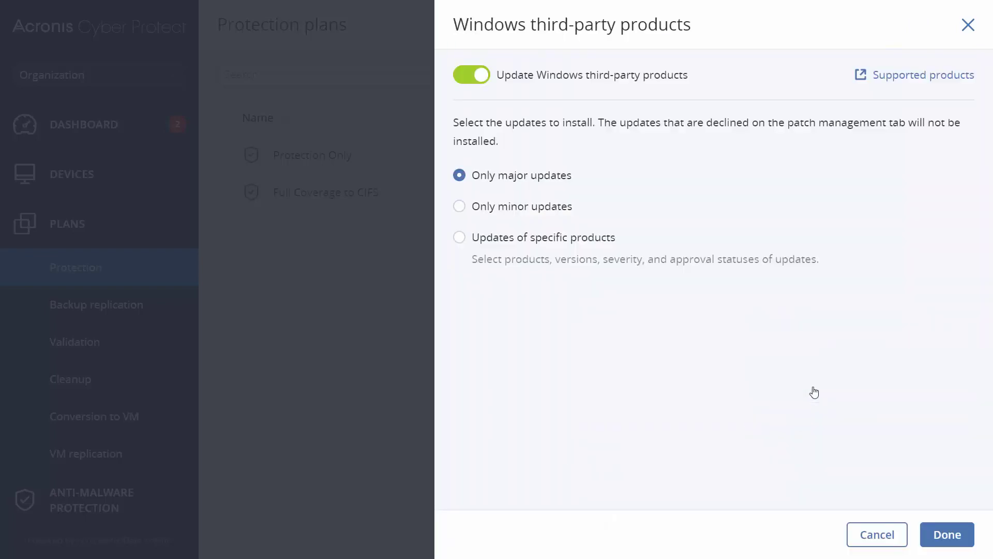
left_click(865, 534)
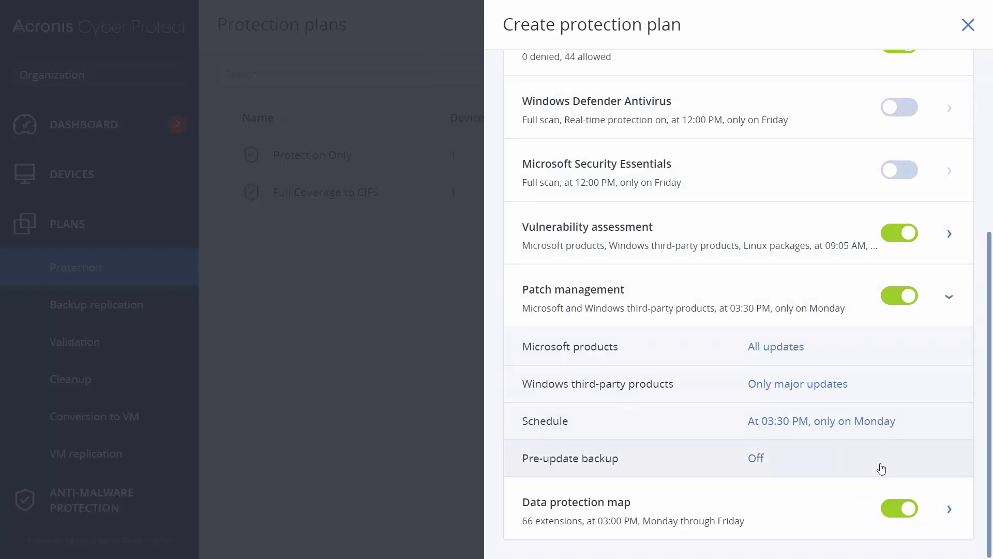
left_click(801, 469)
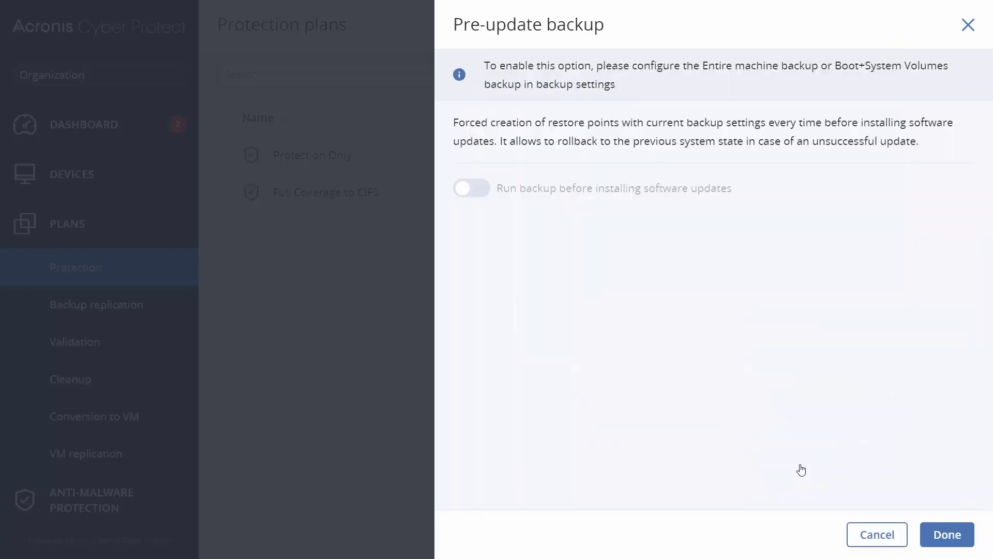
left_click(854, 536)
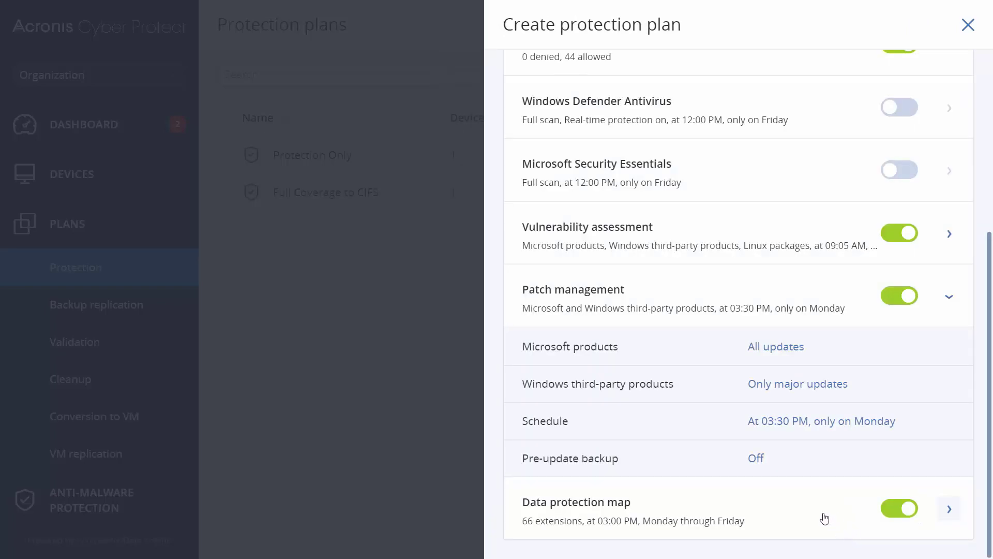
scroll(810, 507, "down", 1)
- Expand Data protection map and review its extensions list and exception rules without changes
left_click(748, 510)
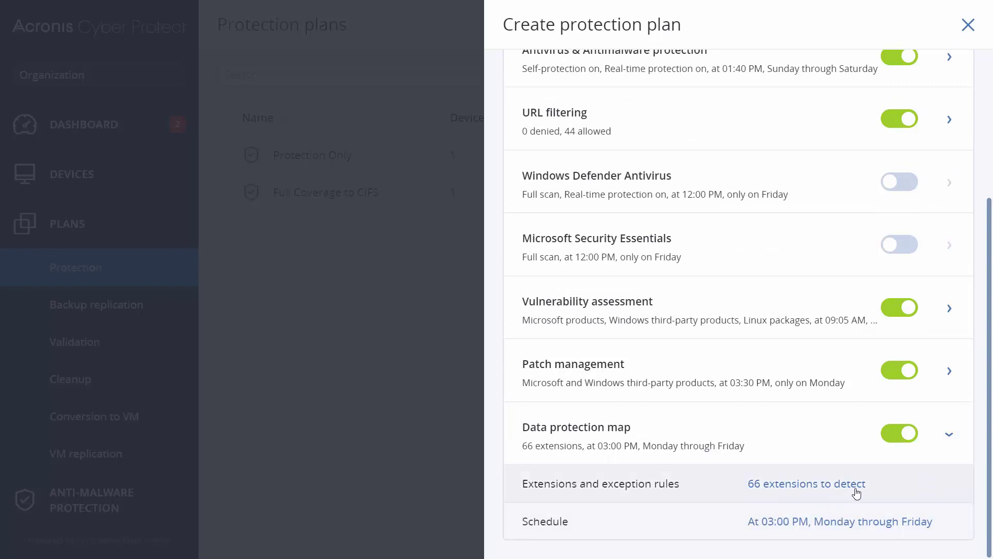
left_click(858, 493)
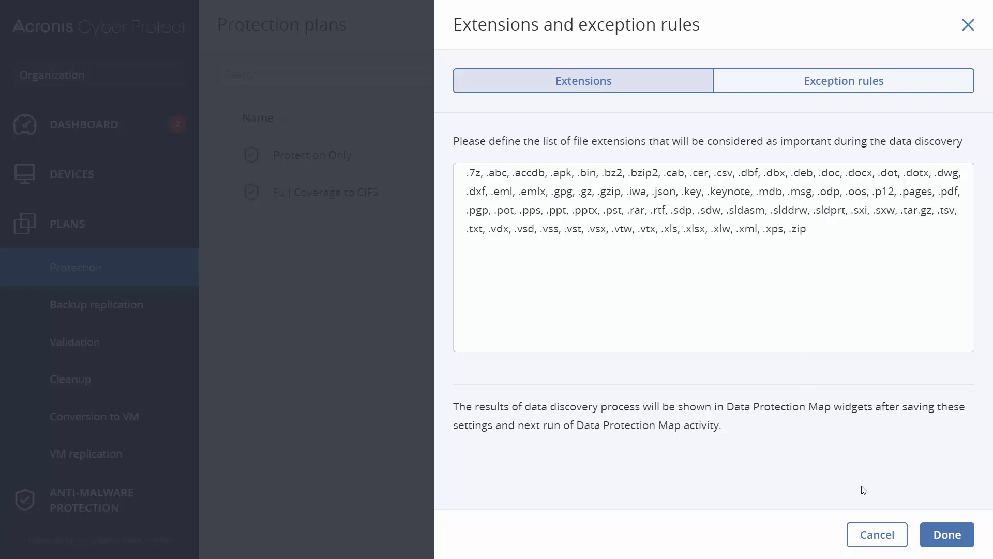
left_click(880, 87)
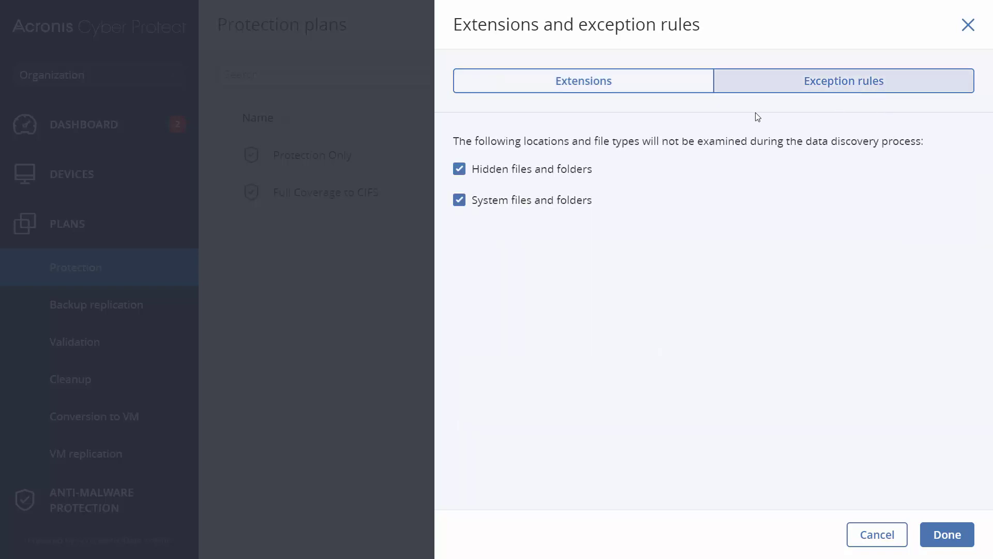
left_click(653, 85)
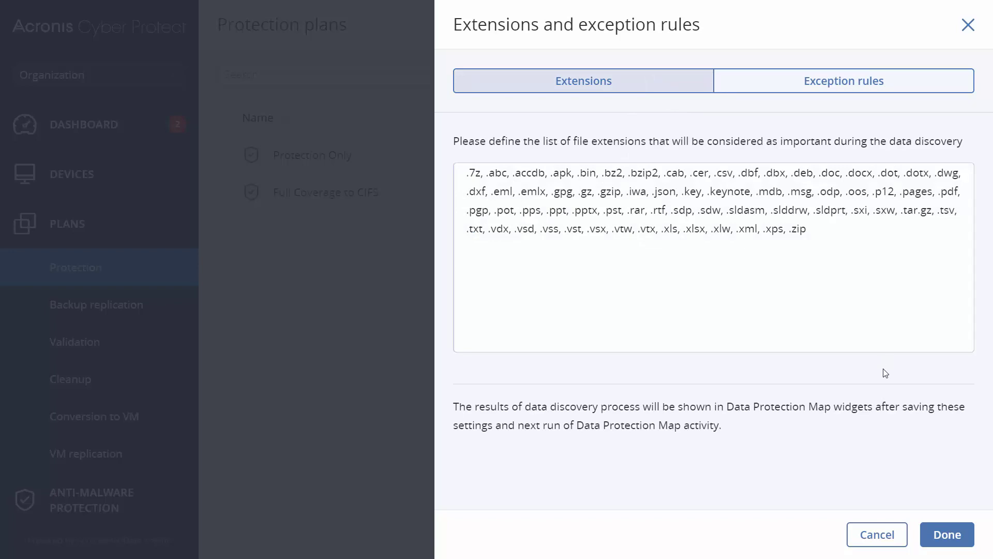
left_click(871, 536)
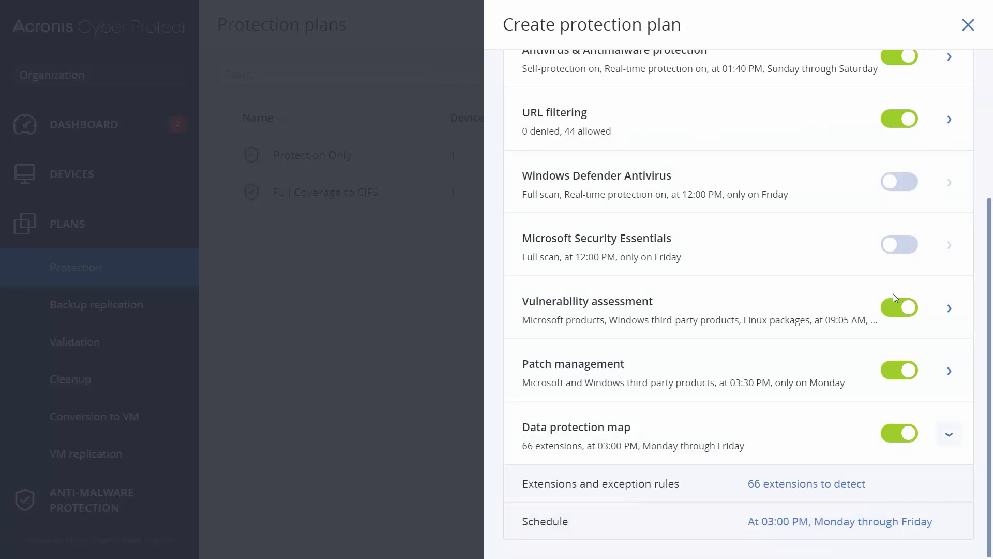
- Close the Create protection plan pane and confirm discarding the unsaved plan
left_click(966, 31)
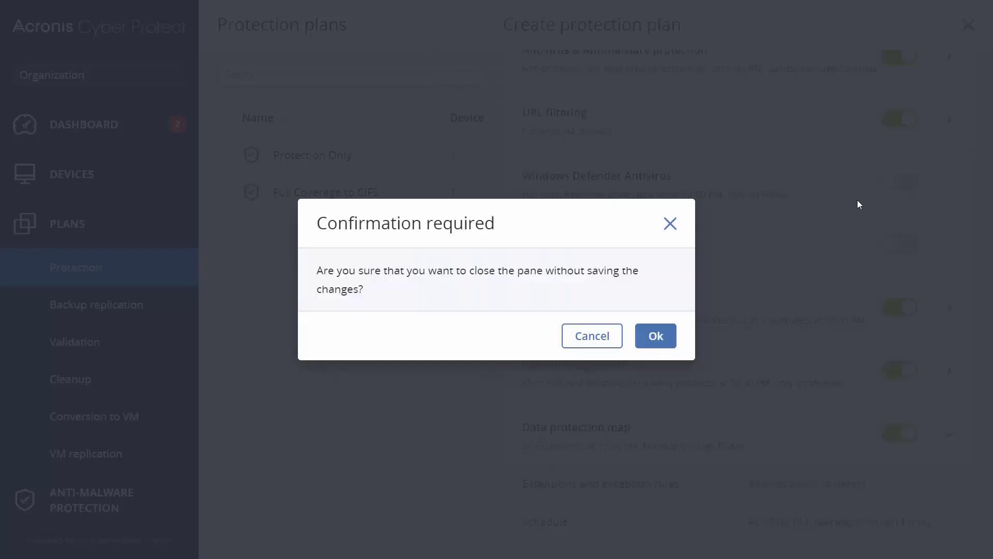
left_click(655, 341)
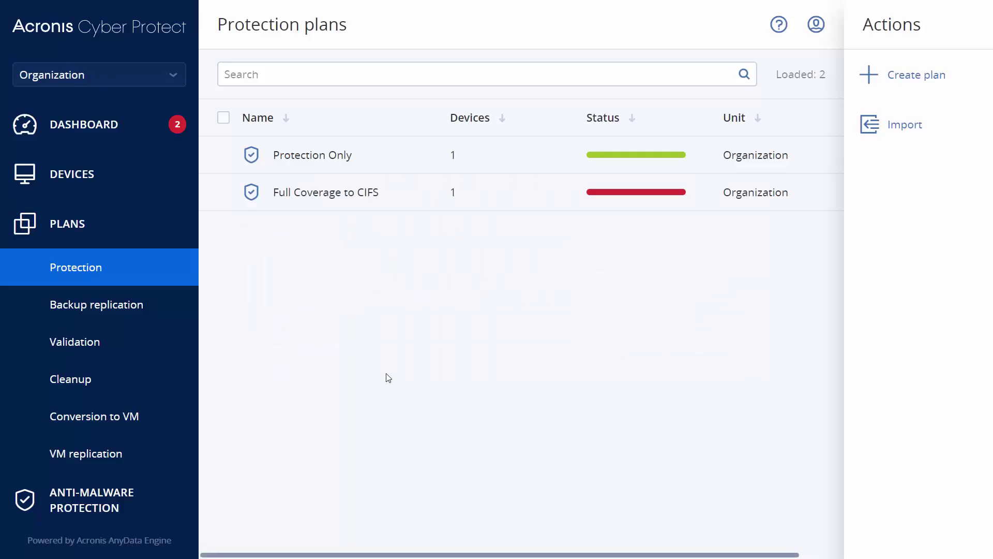
key("ctrl+plus")
key("ctrl+minus")
key("ctrl+minus")
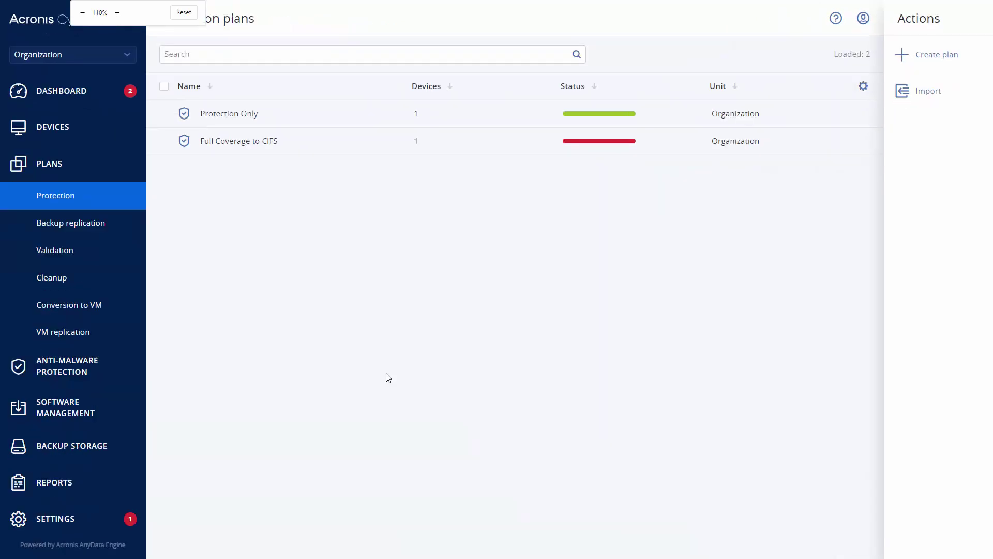
- Open Software Management > Patches and check the first patch's approval status choices
left_click(73, 412)
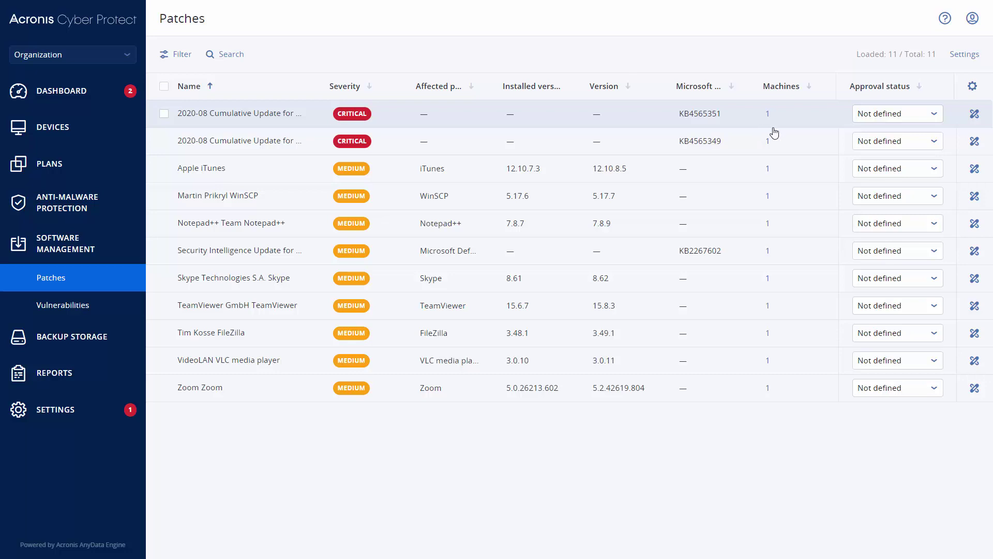
left_click(935, 115)
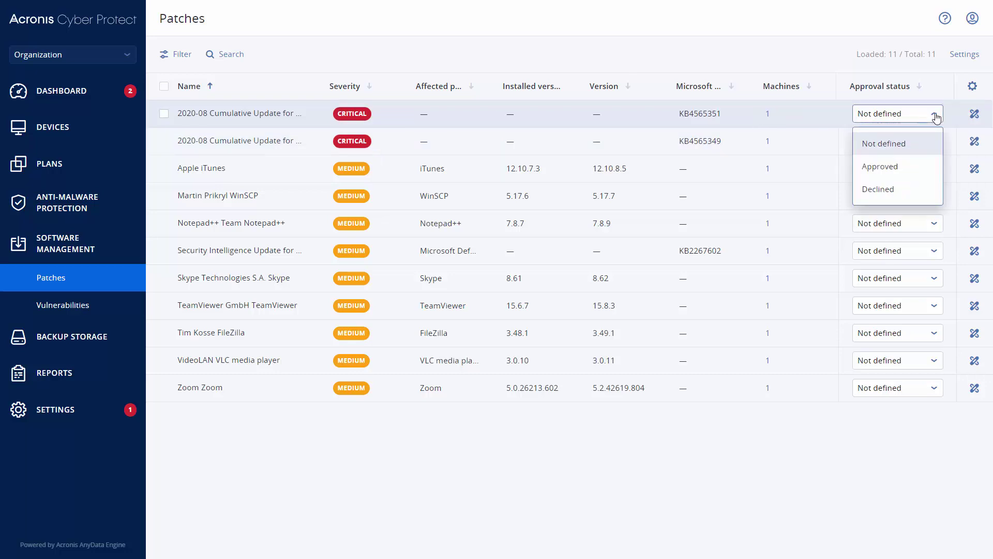
left_click(938, 118)
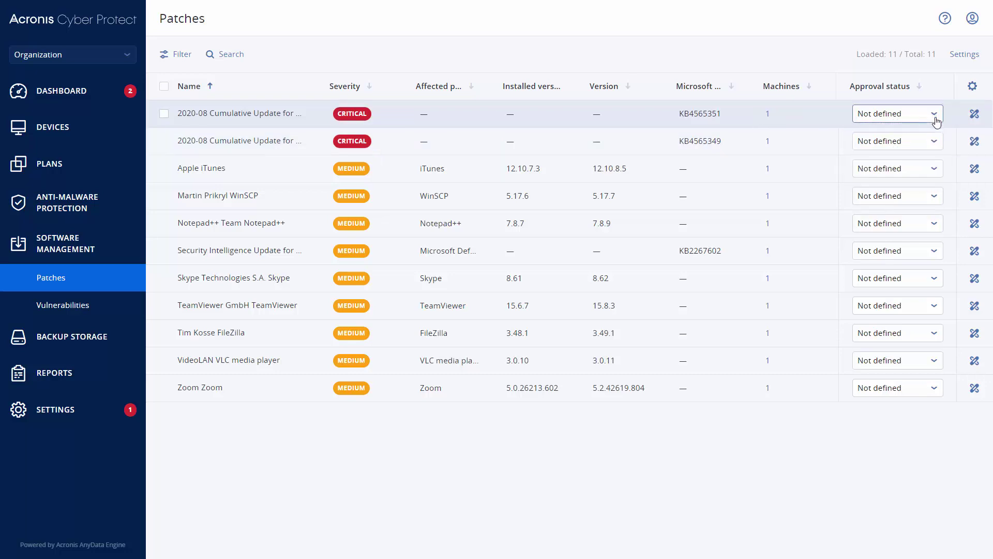
- Start installing the first cumulative update, step through the wizard, then cancel the installation
left_click(975, 114)
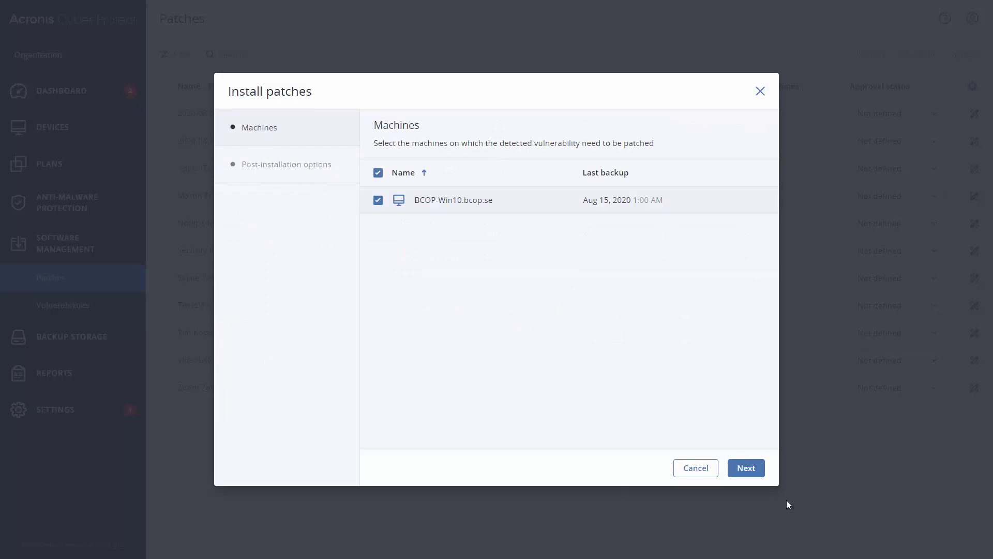
left_click(748, 469)
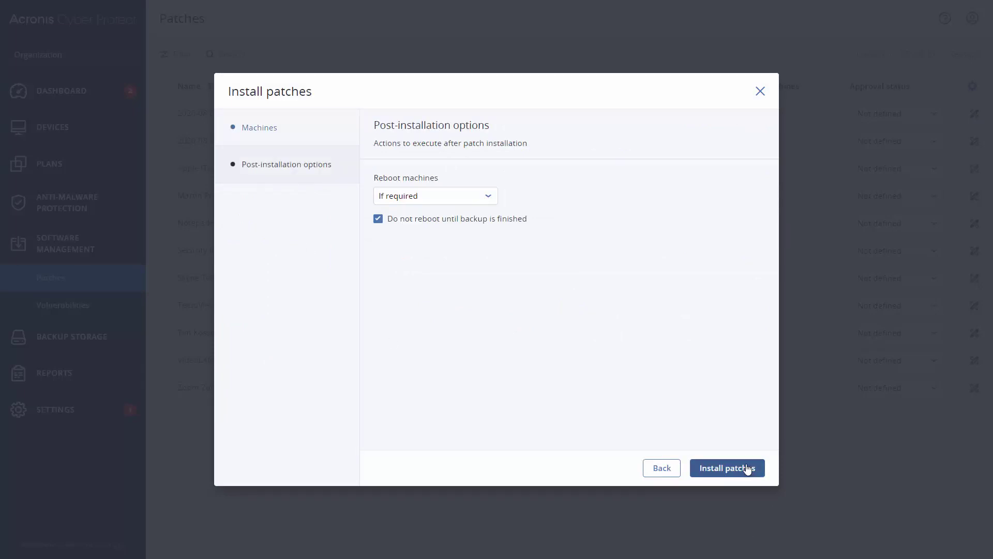
left_click(676, 469)
left_click(691, 472)
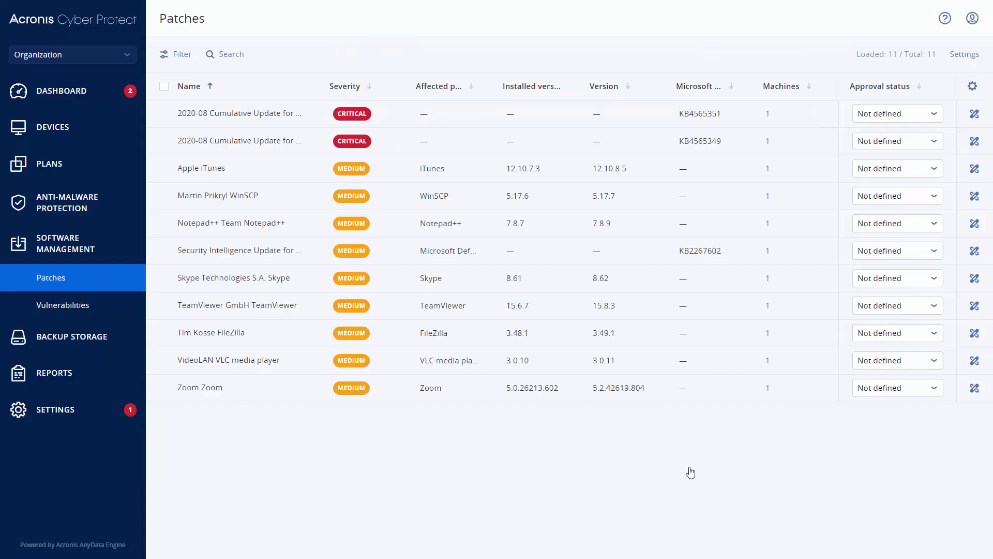
- Open the Dashboard Overview, jump to Patches ready to install, then return to Overview
left_click(51, 96)
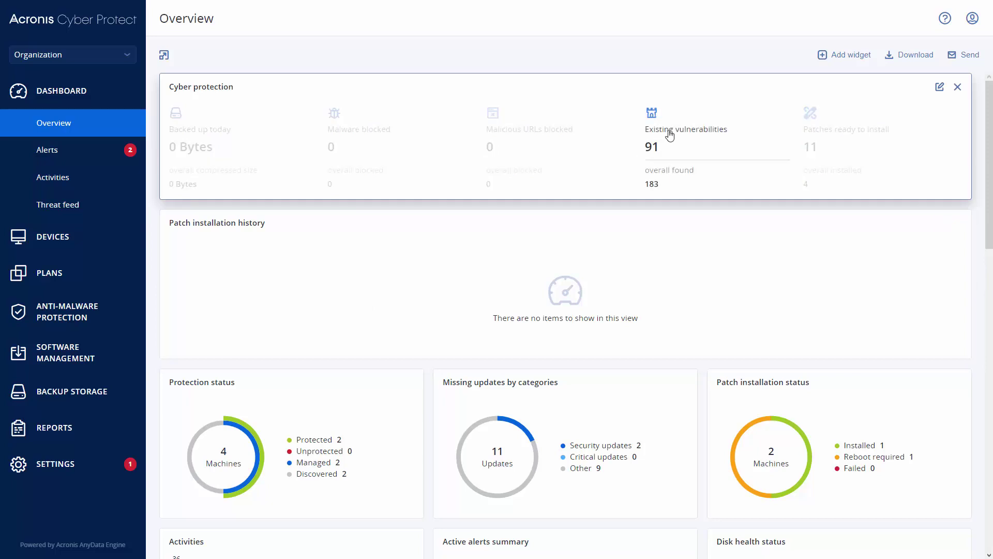
left_click(817, 133)
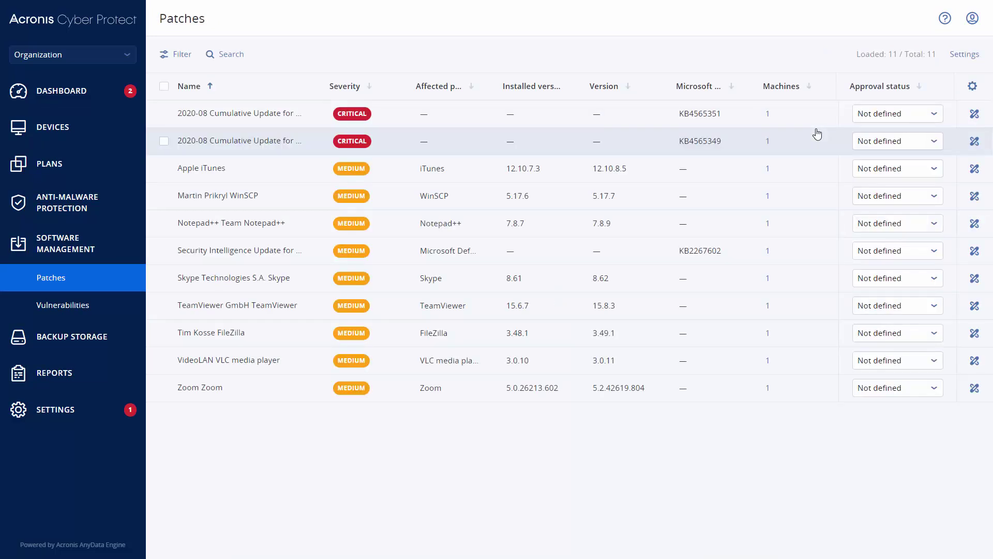
left_click(108, 131)
left_click(72, 100)
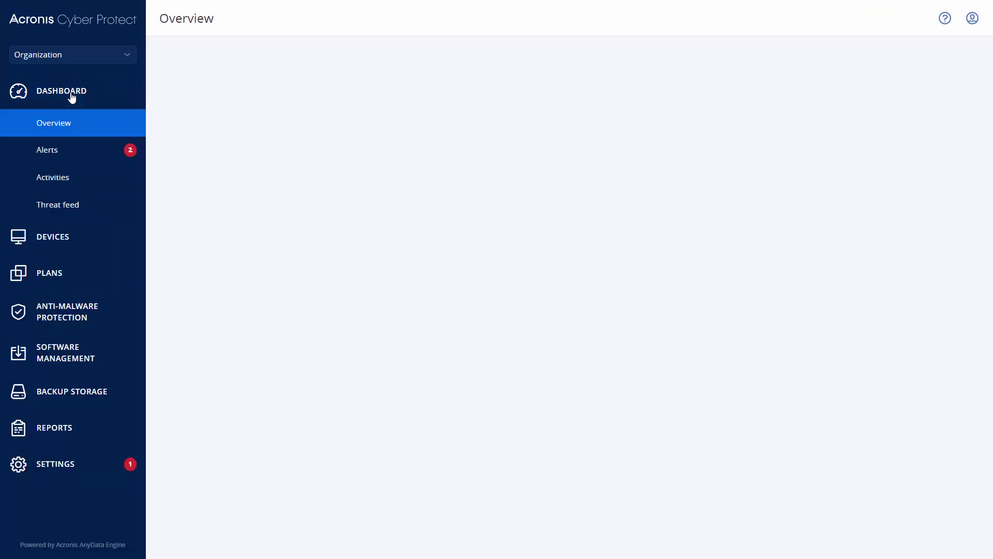
left_click(69, 210)
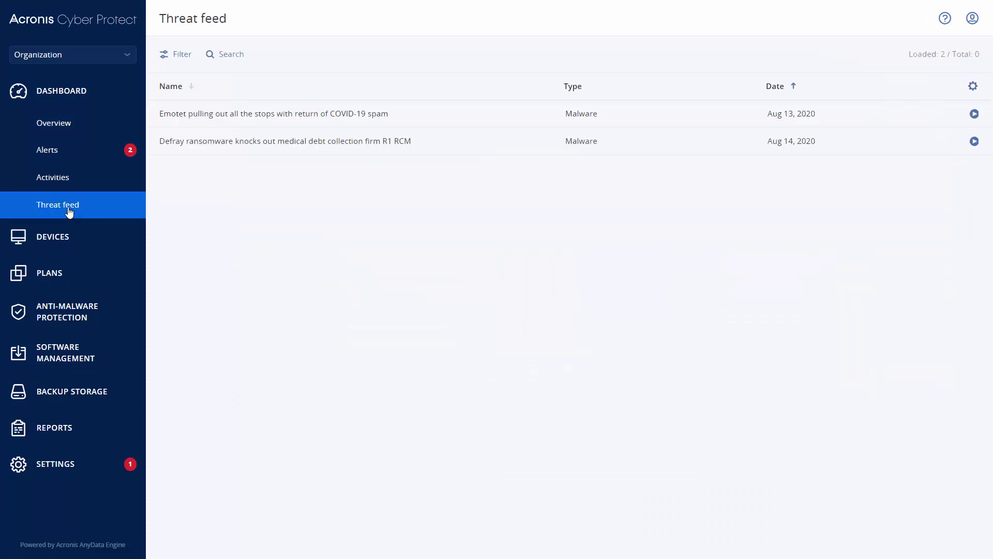
left_click(719, 126)
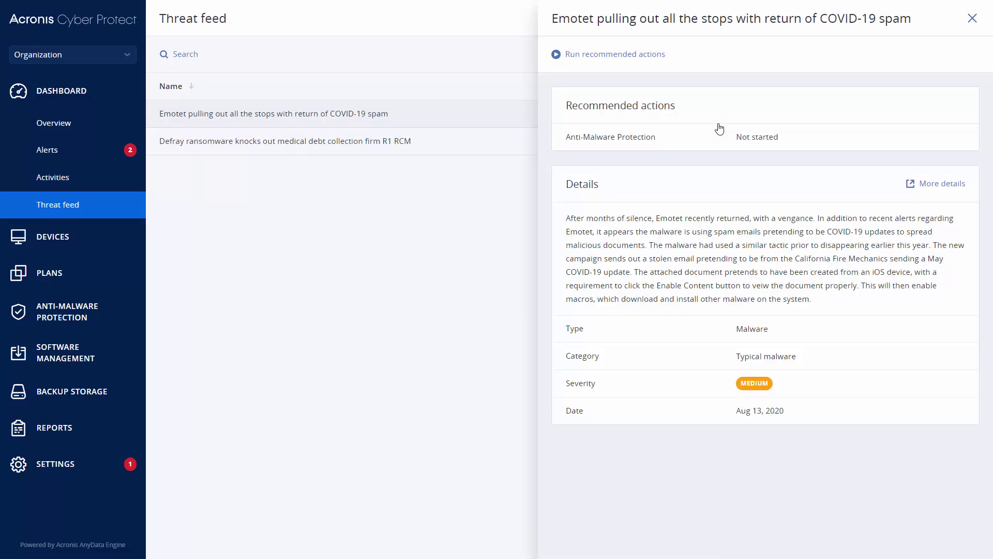
left_click(508, 145)
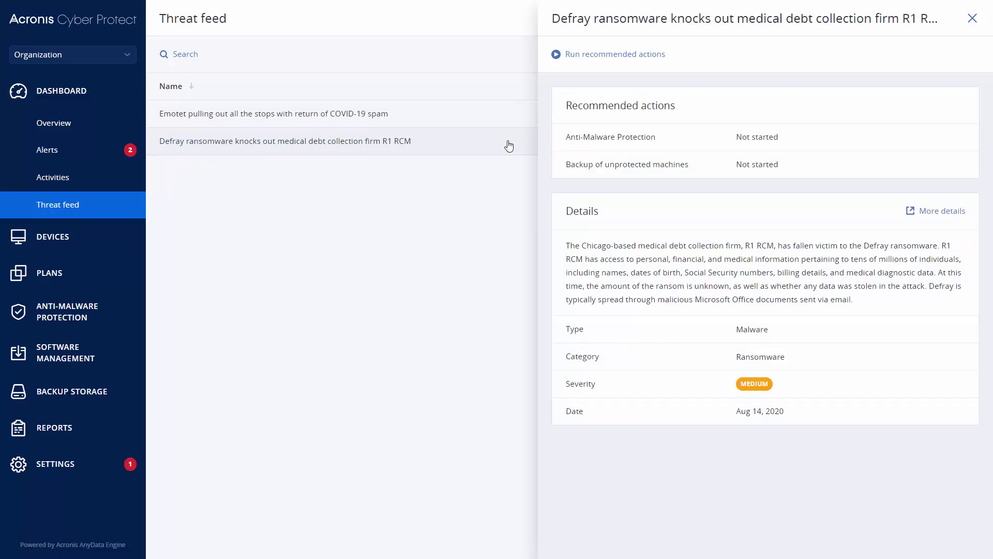
left_click(971, 20)
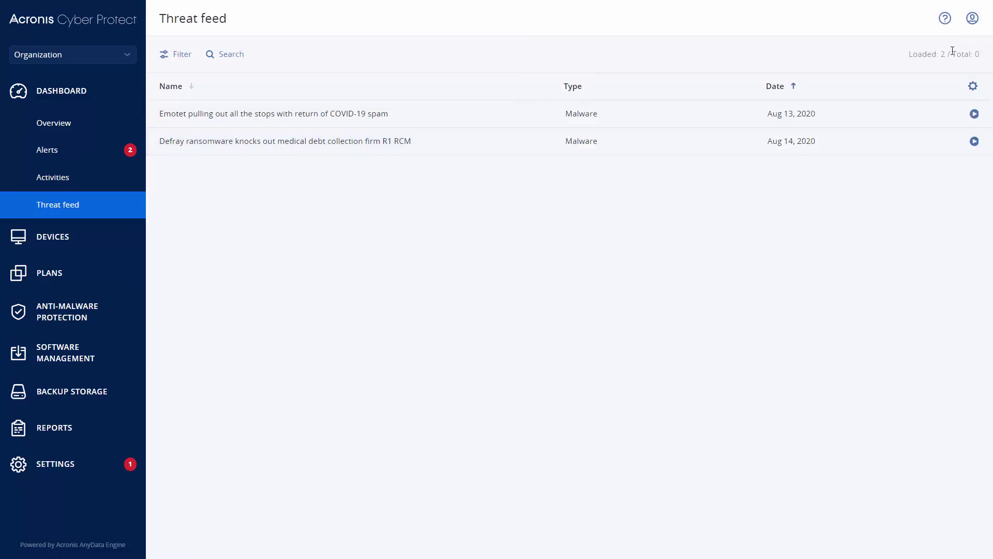
left_click(976, 114)
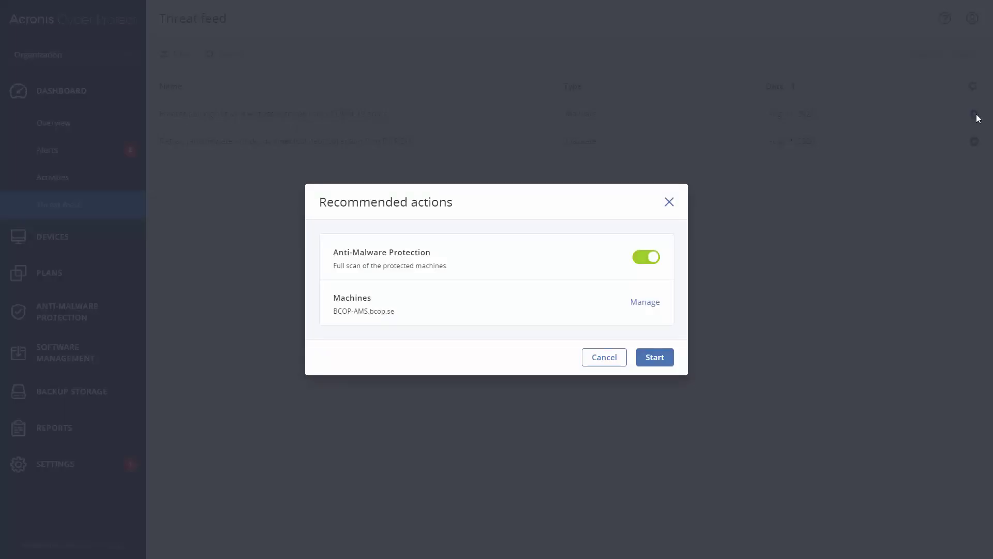
left_click(595, 366)
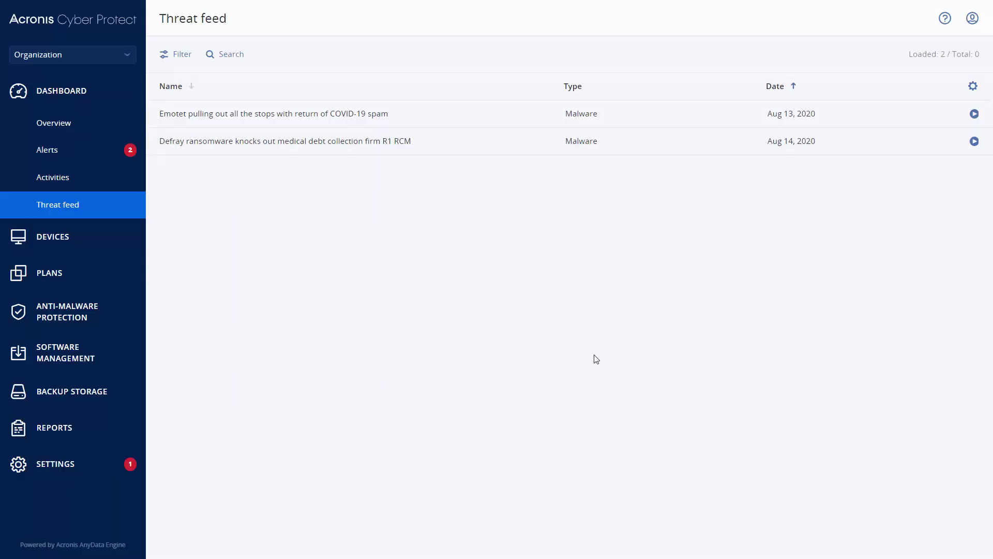
left_click(80, 126)
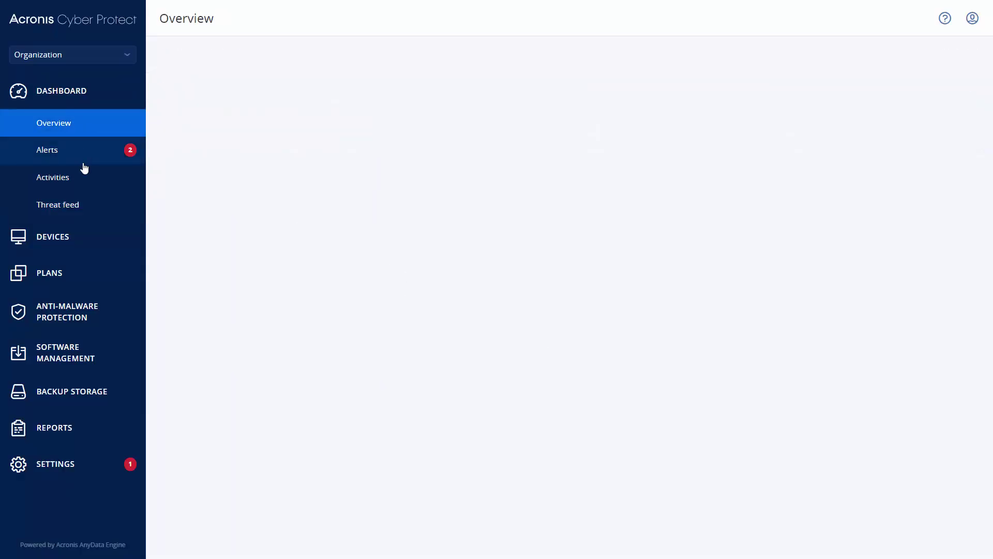